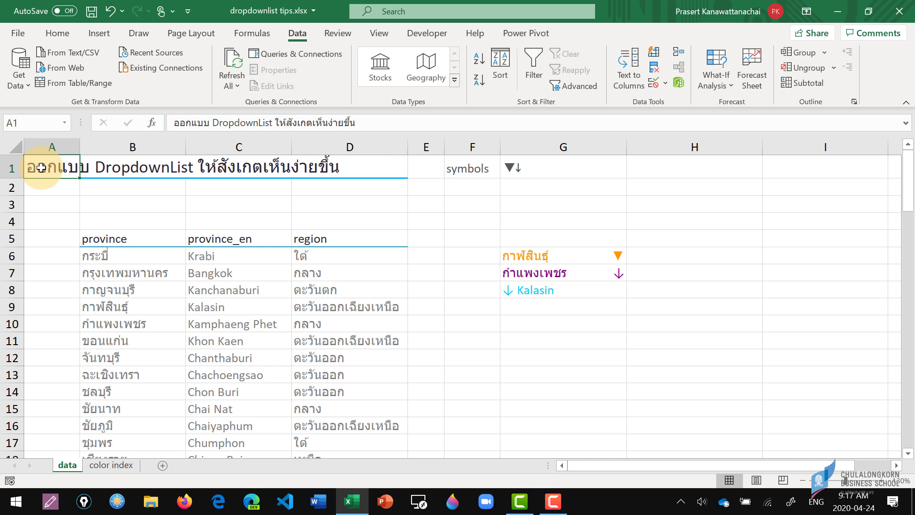
# Inspect the orange province dropdown example in G6, then select cell G3
pyautogui.click(535, 261)
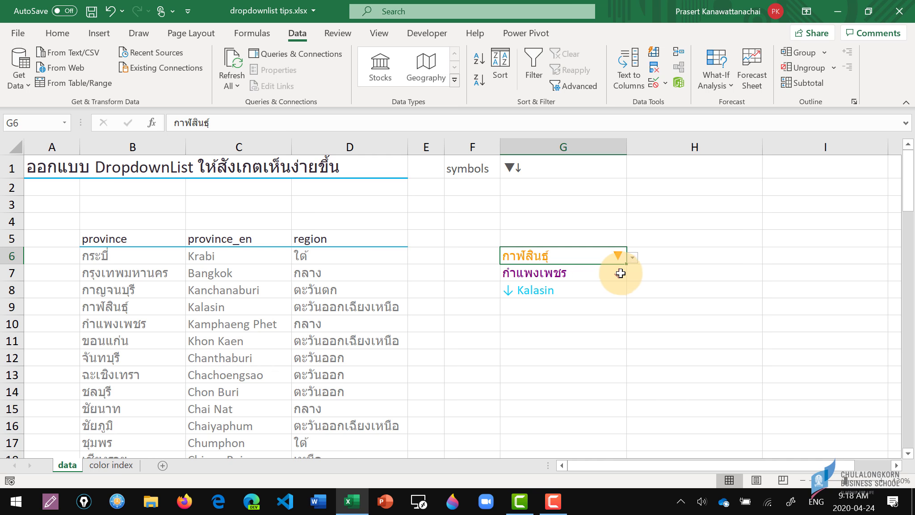
pyautogui.click(670, 204)
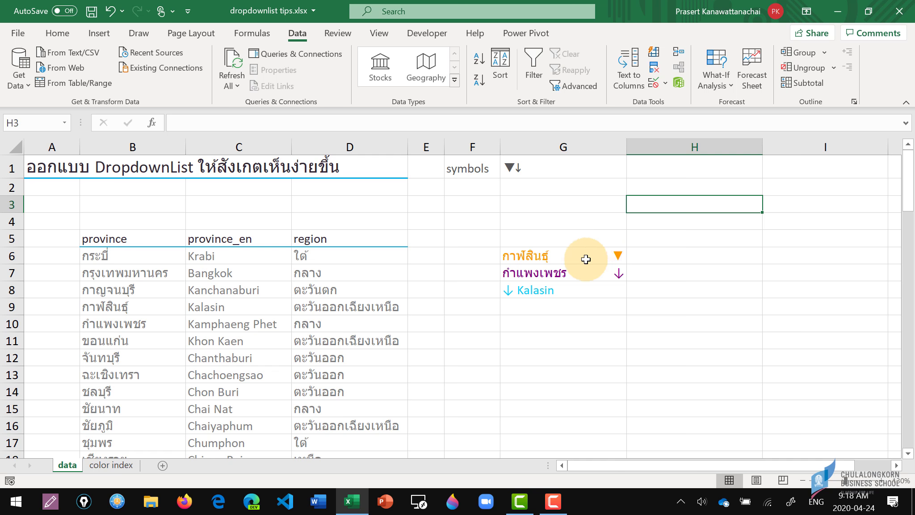
pyautogui.click(585, 259)
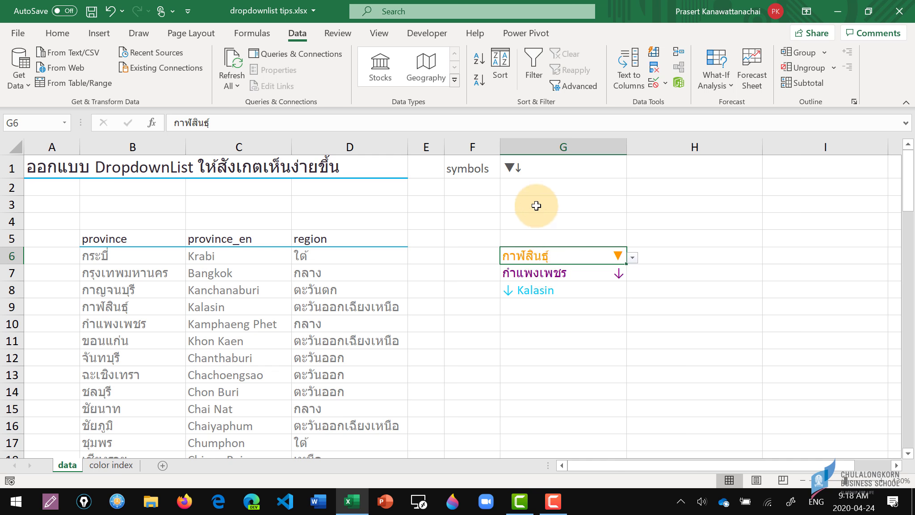
pyautogui.click(564, 206)
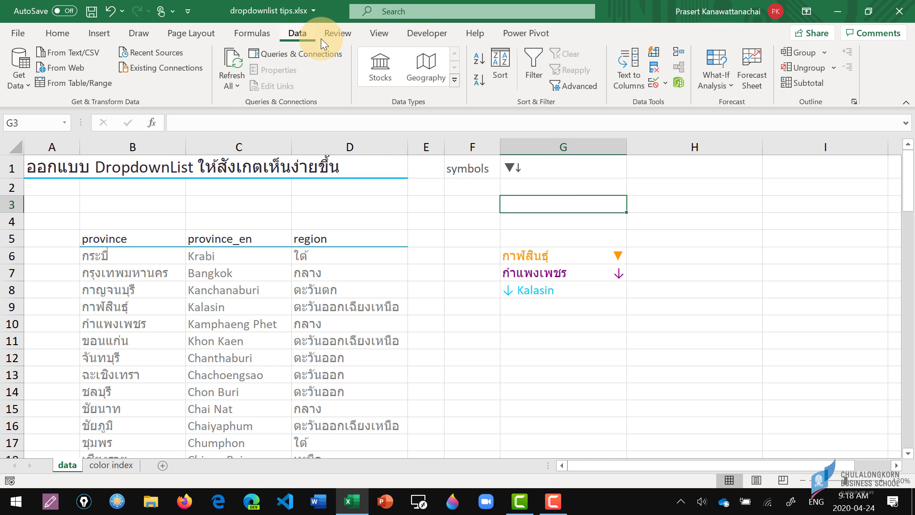
# Give G3 a List data validation with source =$B$6:$B$82
pyautogui.click(666, 81)
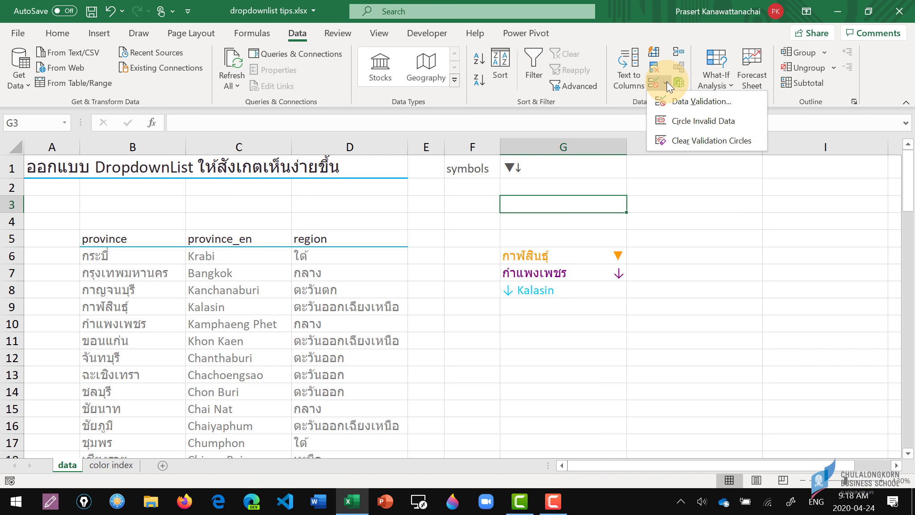
pyautogui.click(674, 104)
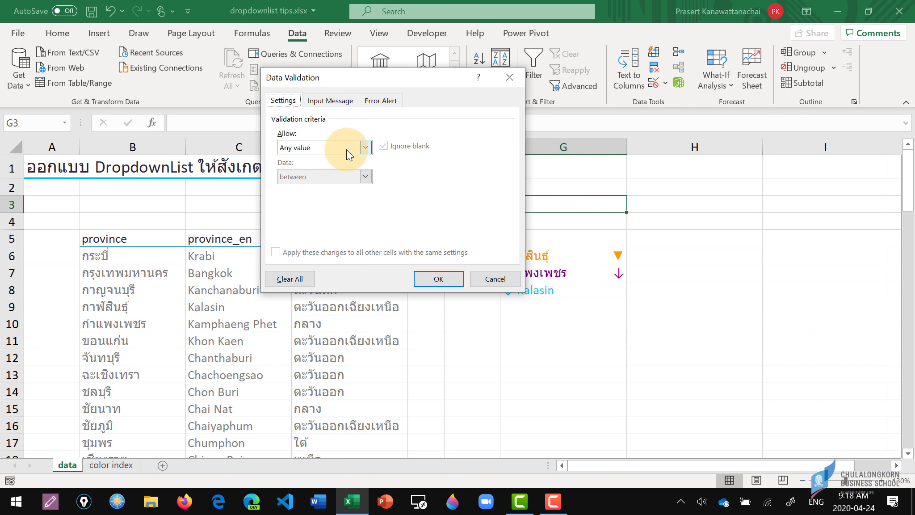
pyautogui.click(365, 147)
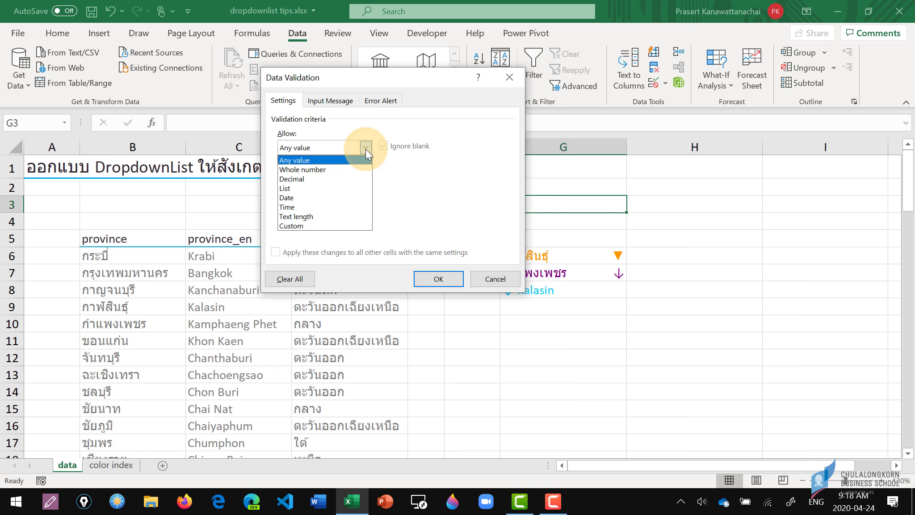
pyautogui.click(317, 187)
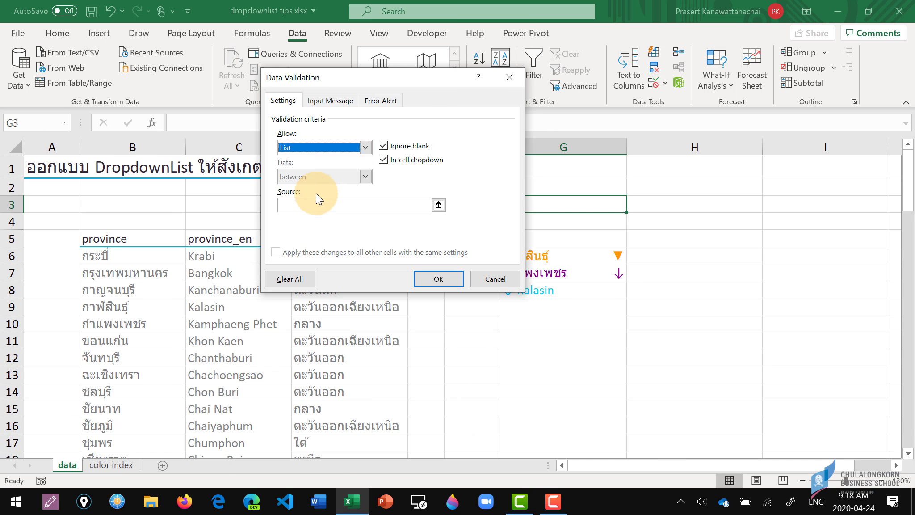
pyautogui.click(290, 207)
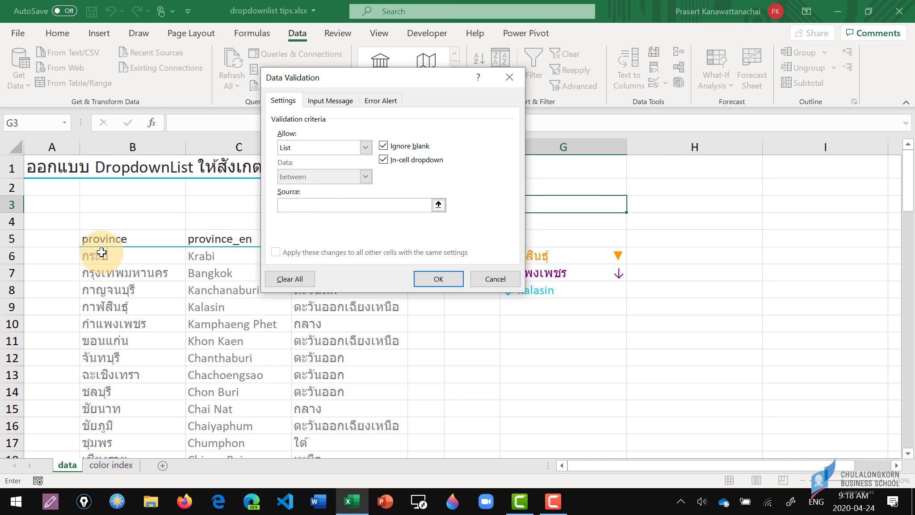
pyautogui.click(115, 257)
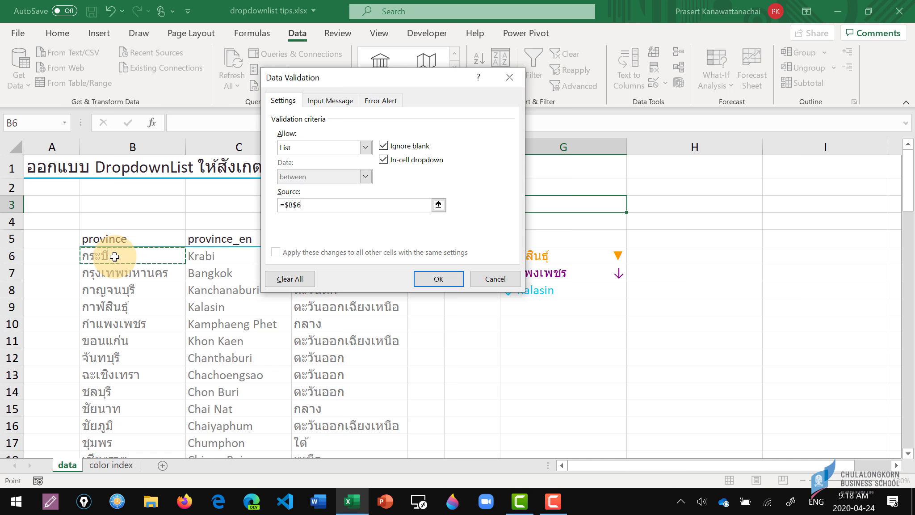
pyautogui.hotkey('ctrl', 'shift', 'Down')
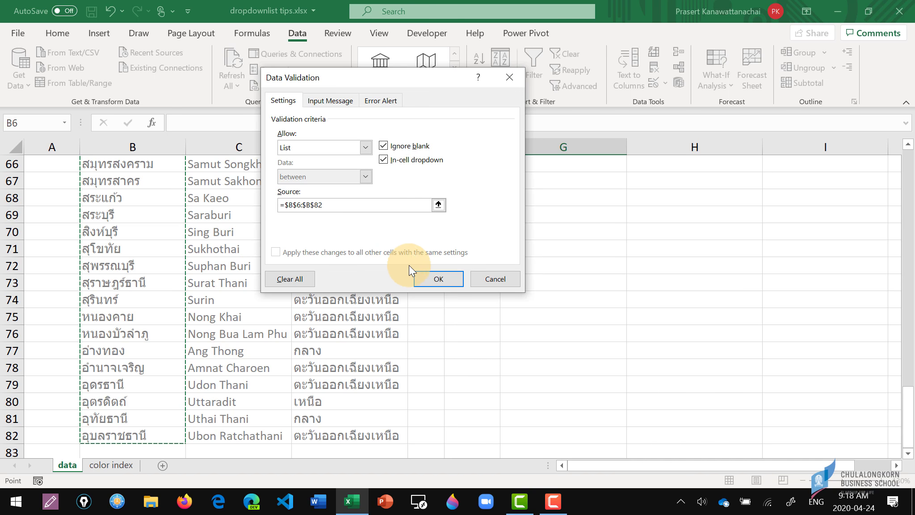
pyautogui.click(444, 277)
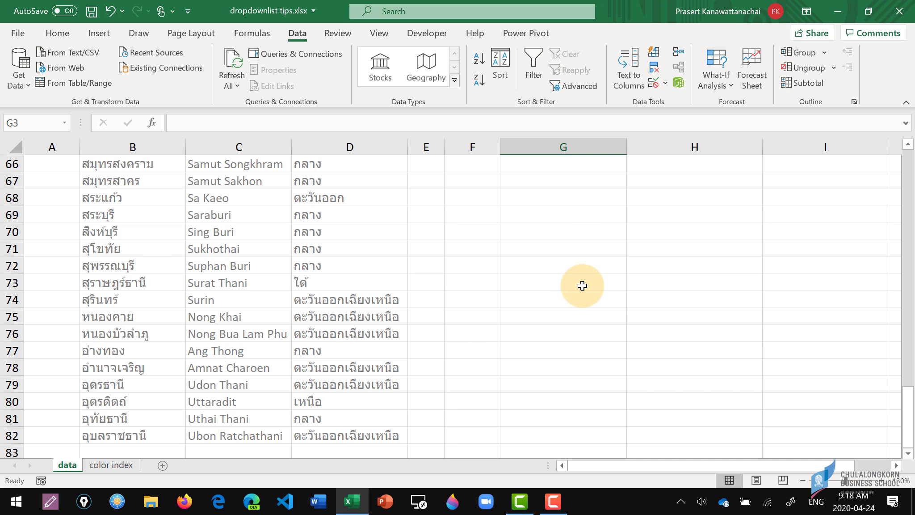
# Choose กาญจนบุรี from G3's new dropdown list
pyautogui.scroll(14, 582, 285)
pyautogui.scroll(8, 582, 286)
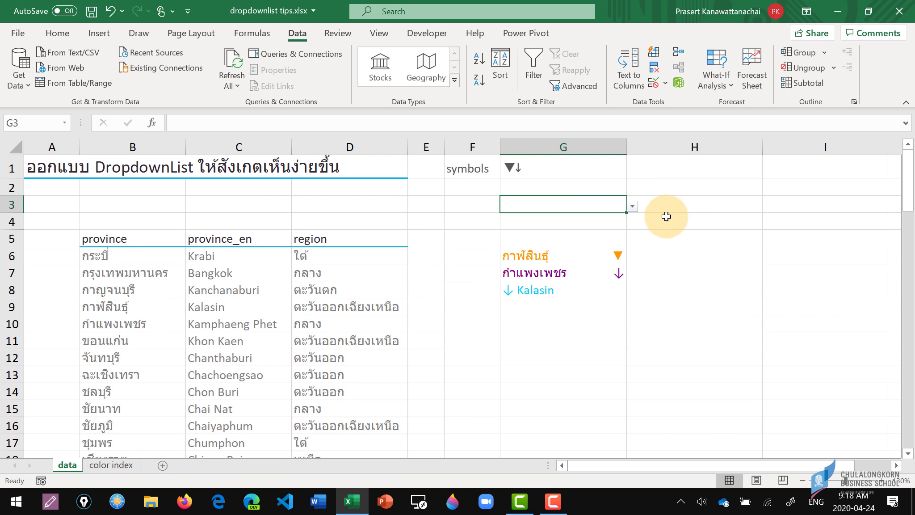
pyautogui.click(599, 206)
pyautogui.click(632, 207)
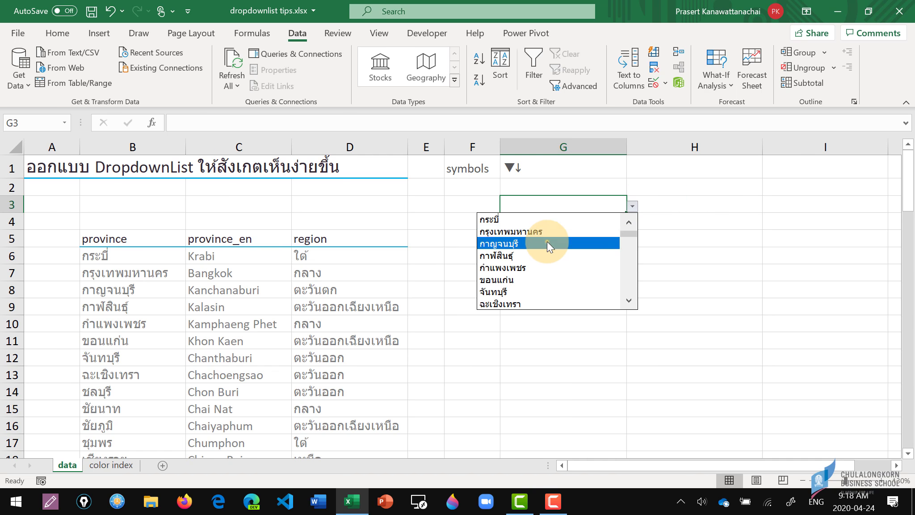
pyautogui.click(547, 241)
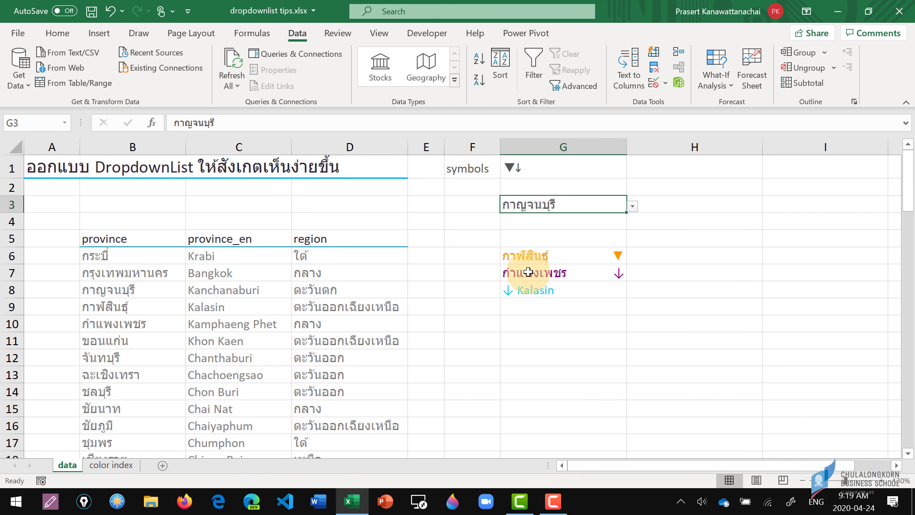
pyautogui.click(525, 323)
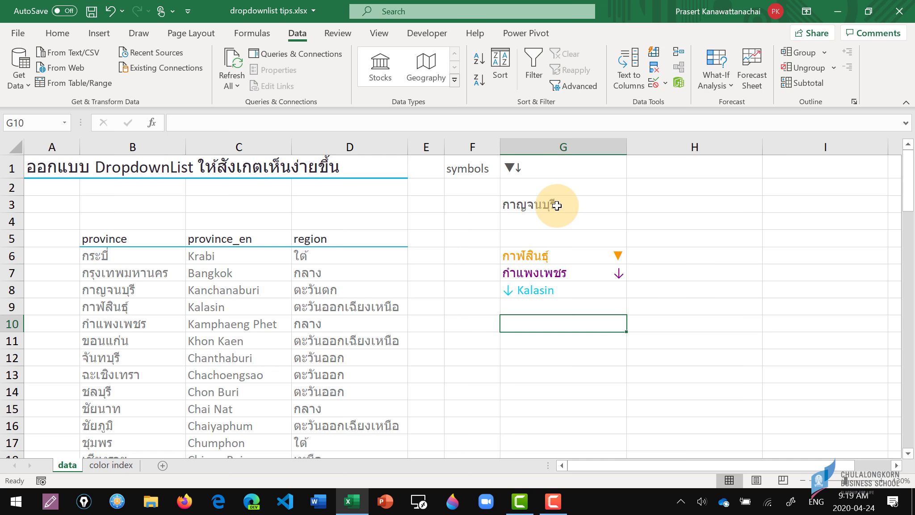
# Change G3's province to ขอนแก่น from the dropdown
pyautogui.click(556, 205)
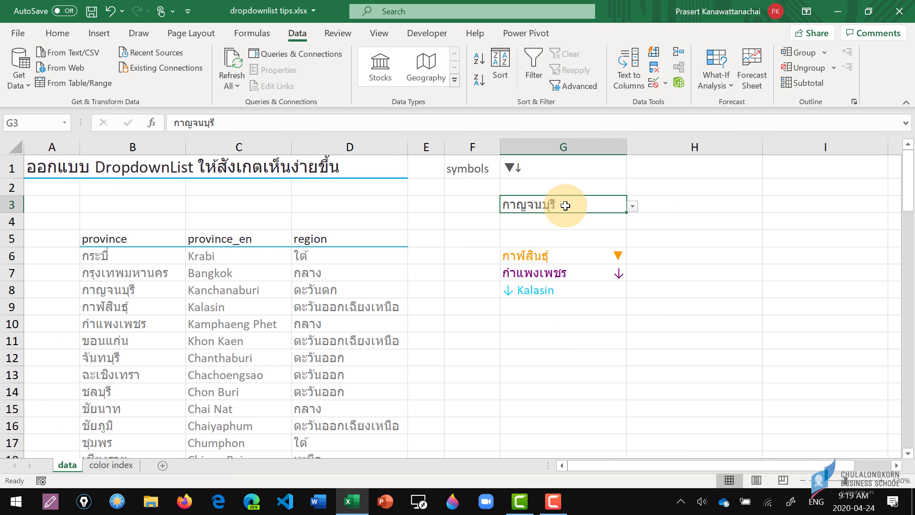
pyautogui.click(634, 206)
pyautogui.click(549, 253)
pyautogui.click(654, 230)
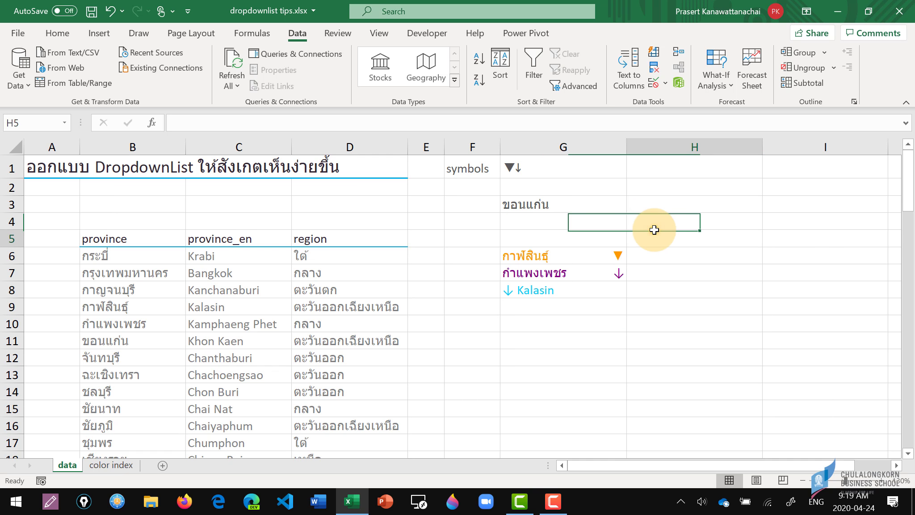
# Compare G3 with the orange G6 and purple G7 examples, then select H1
pyautogui.click(598, 257)
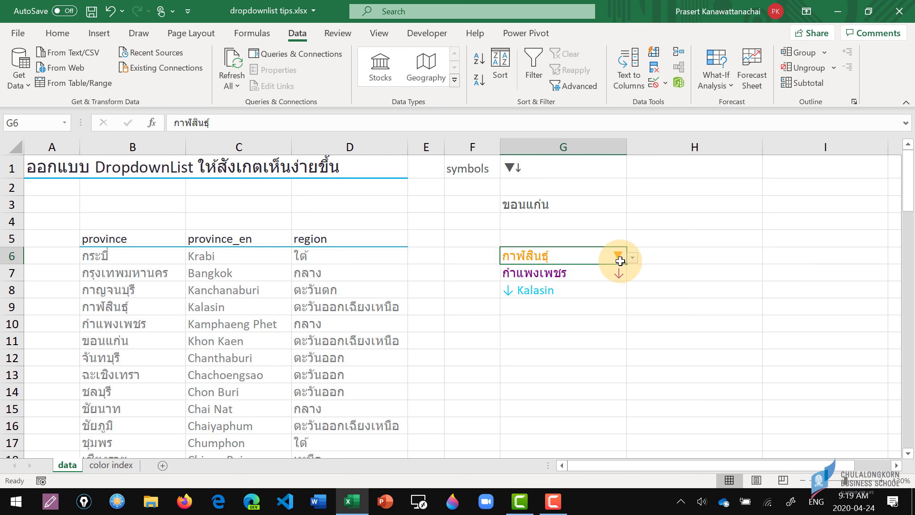
pyautogui.click(614, 273)
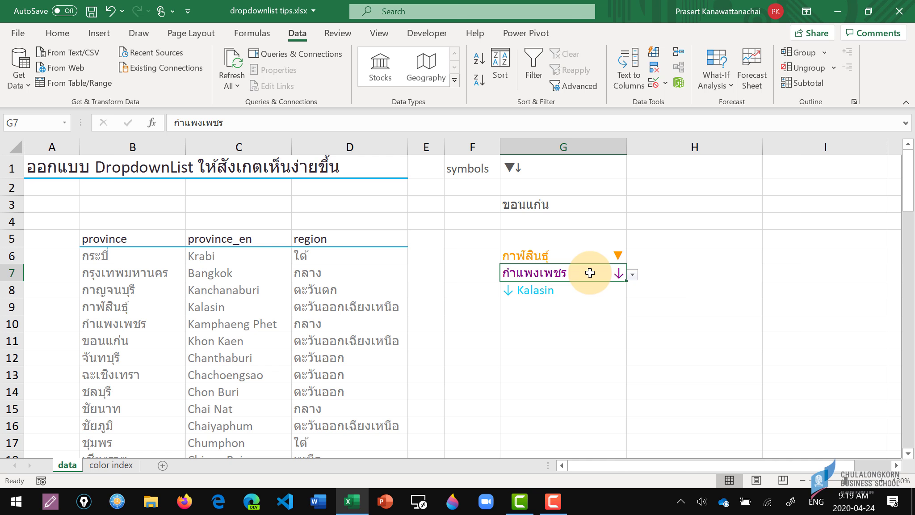
pyautogui.click(575, 205)
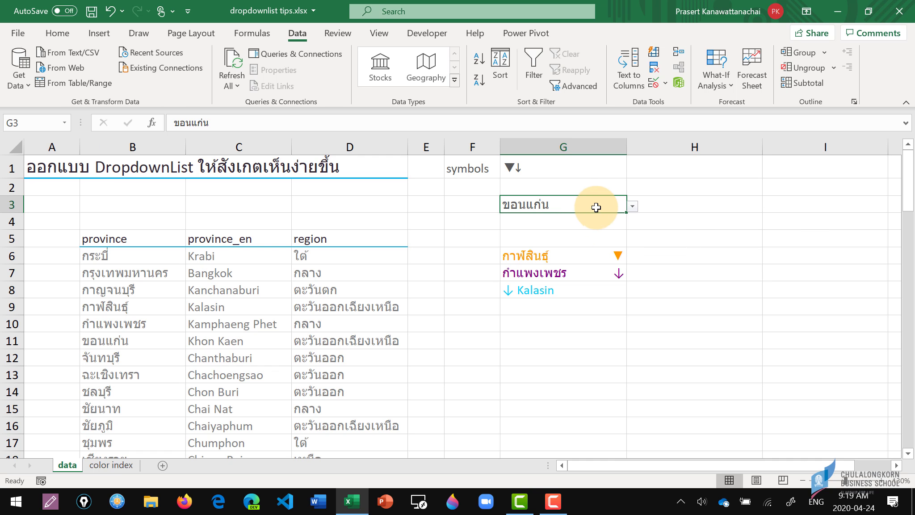
pyautogui.click(667, 172)
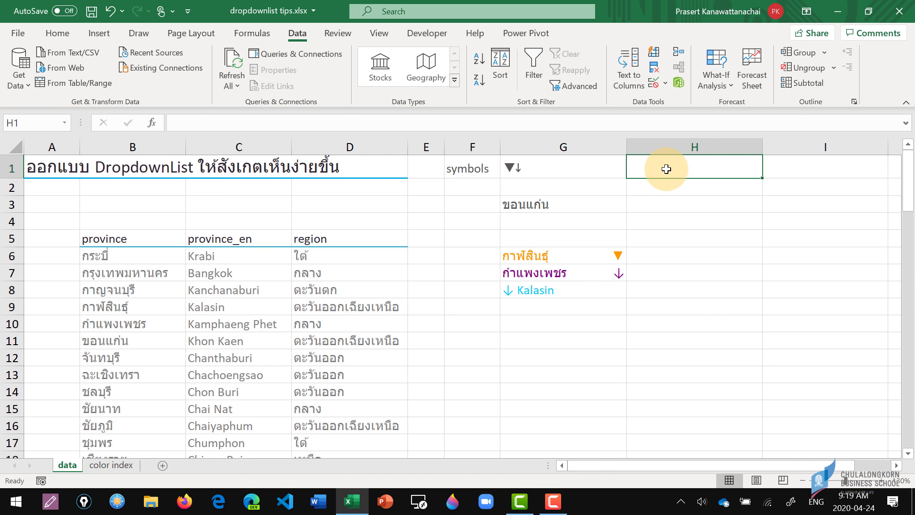
# Open the Symbol dialog on the Segoe UI Emoji font, Arrows subset
pyautogui.click(100, 33)
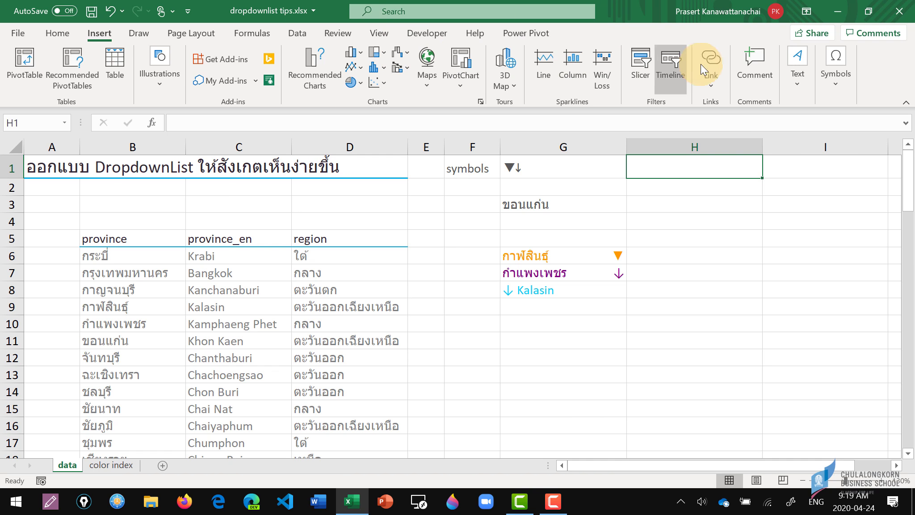
pyautogui.click(835, 63)
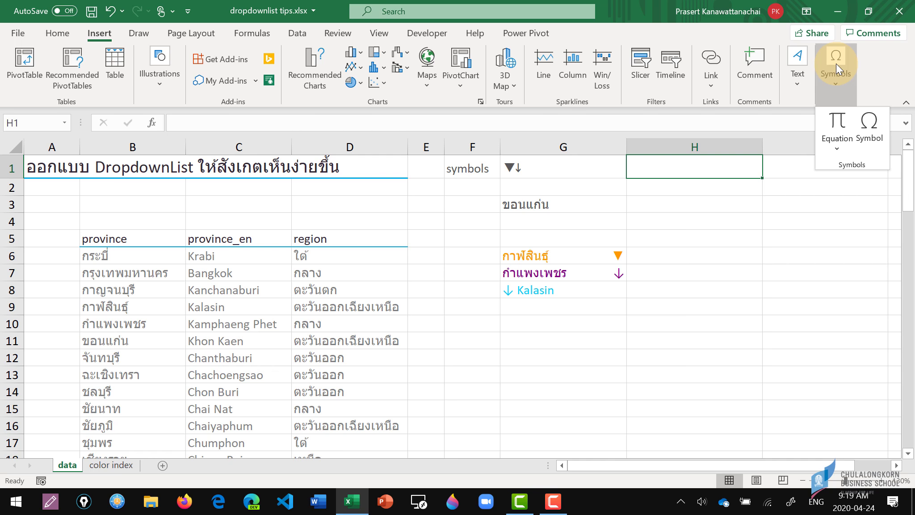
pyautogui.click(871, 124)
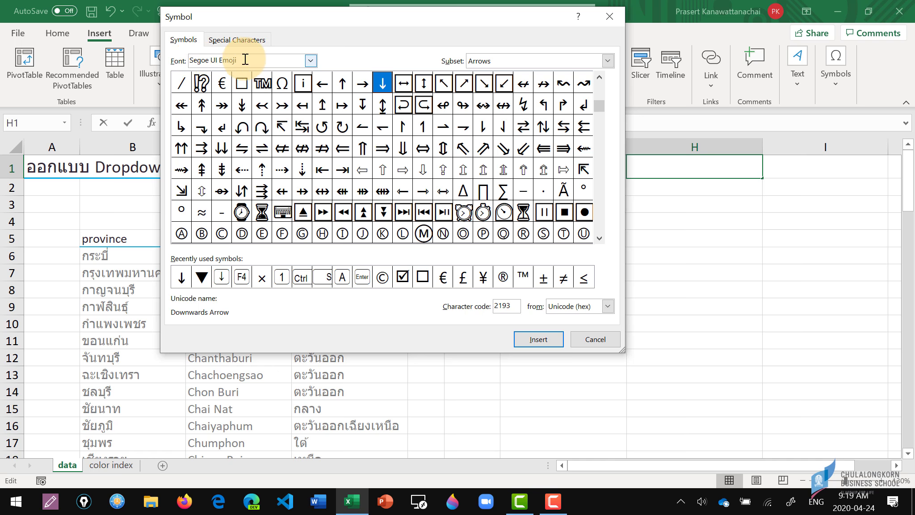
pyautogui.click(310, 59)
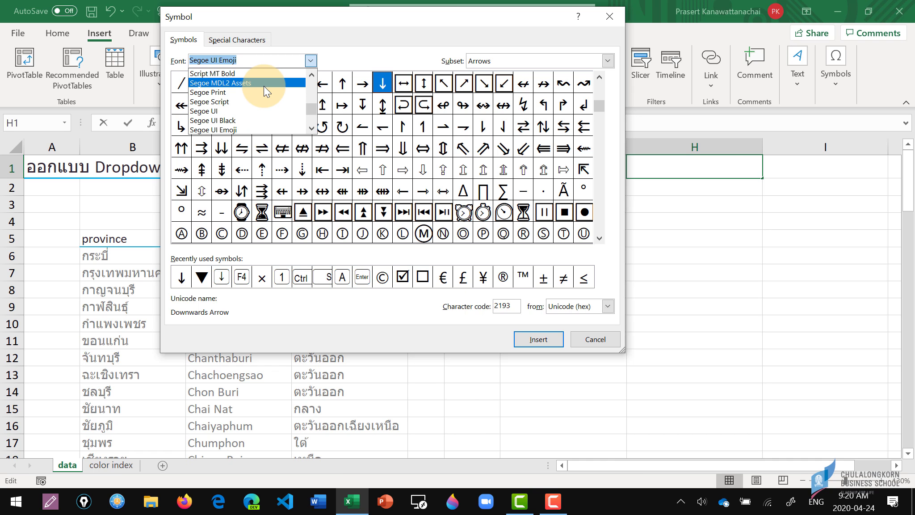
pyautogui.click(215, 130)
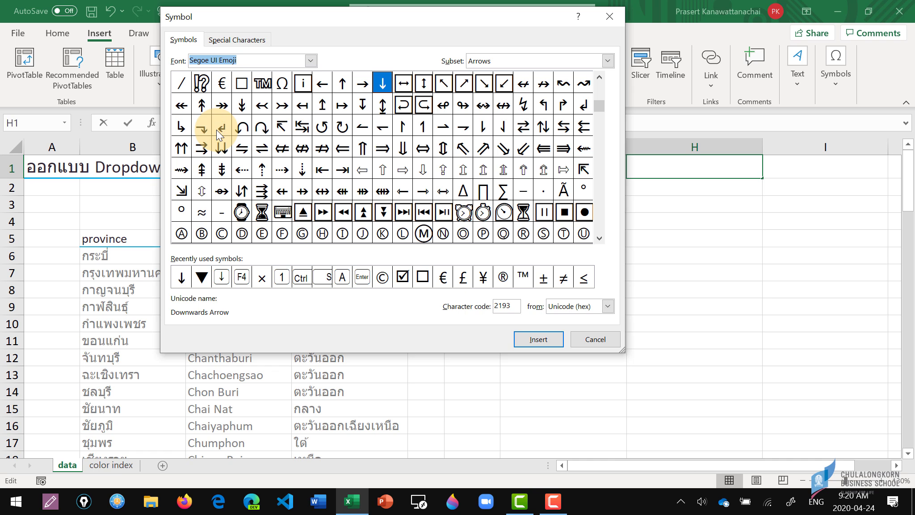
pyautogui.click(608, 60)
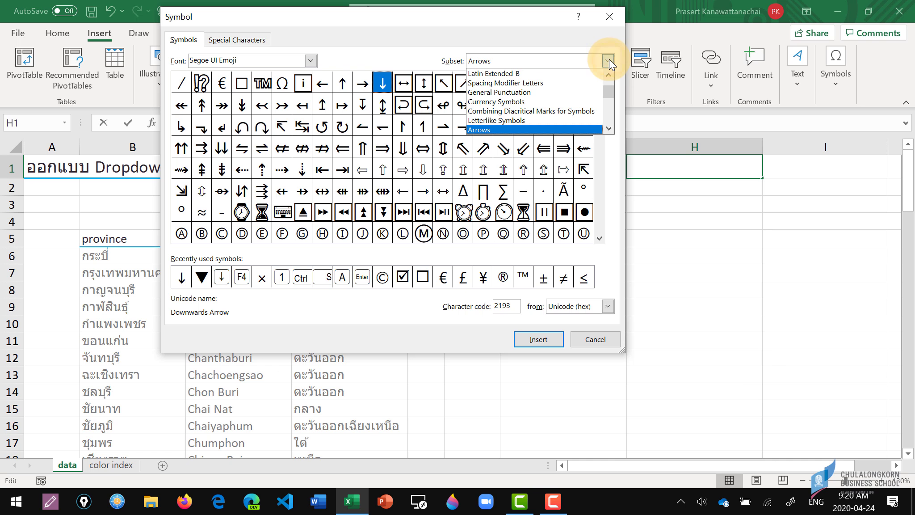
pyautogui.click(499, 130)
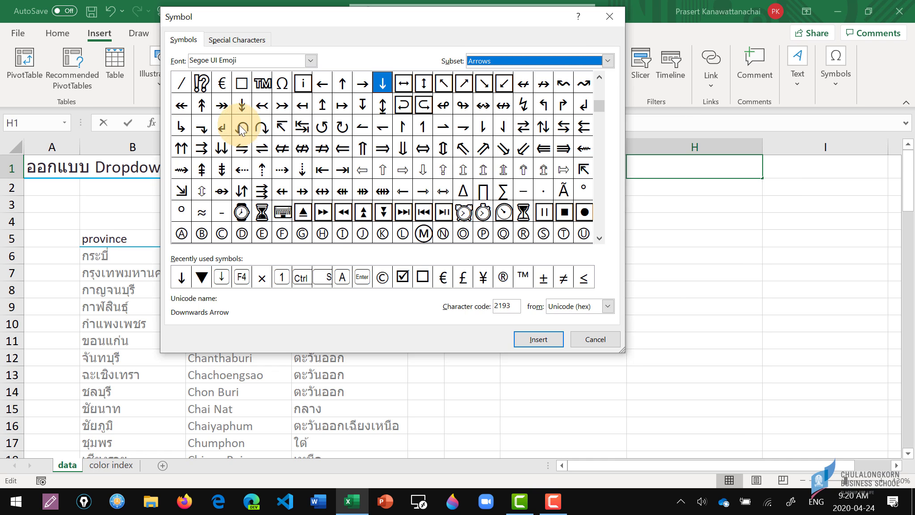
# Insert the downwards arrow, downwards arrow from bar and downwards double arrow into H1
pyautogui.doubleClick(382, 88)
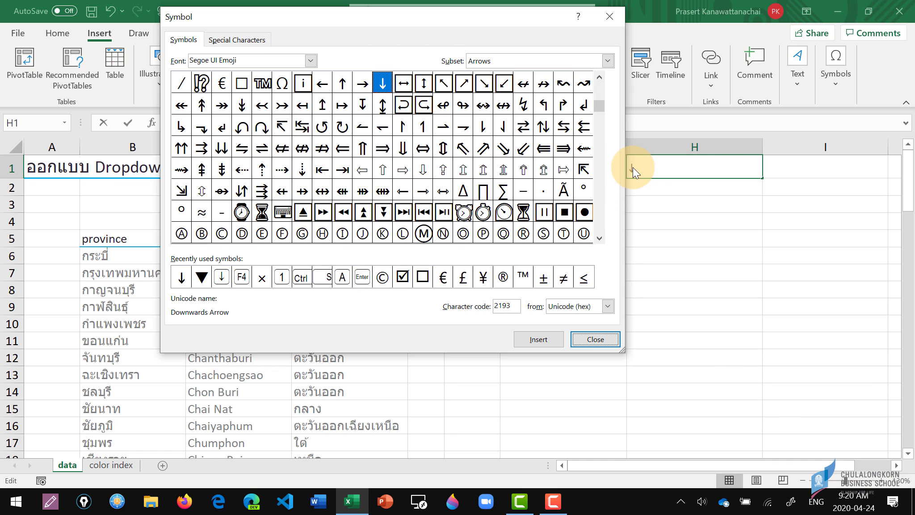
pyautogui.click(363, 108)
pyautogui.doubleClick(363, 107)
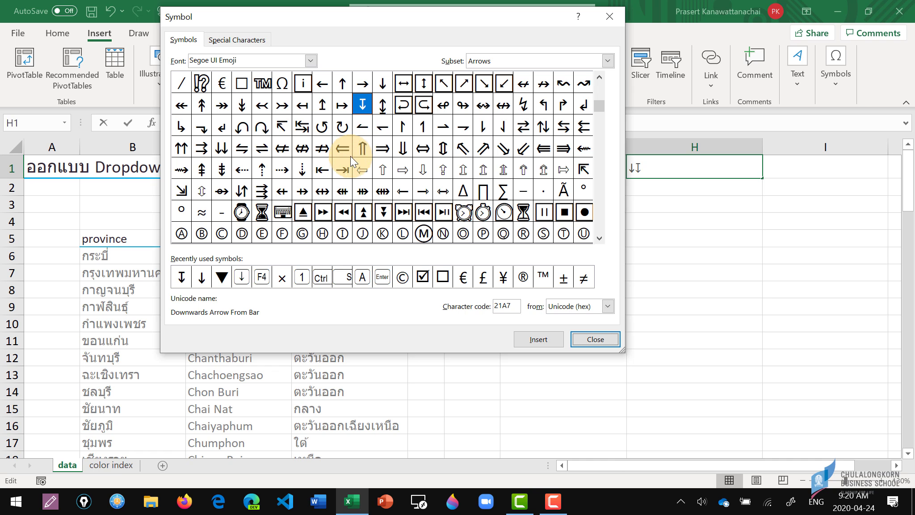
pyautogui.doubleClick(401, 149)
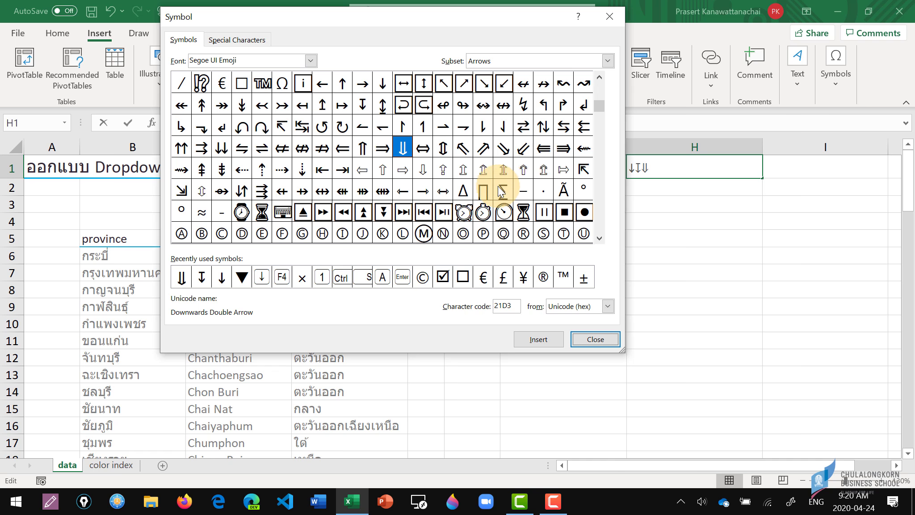
# Add ⏬, ▼ and ▽ to H1, close the Symbol dialog and confirm the cell
pyautogui.doubleClick(382, 213)
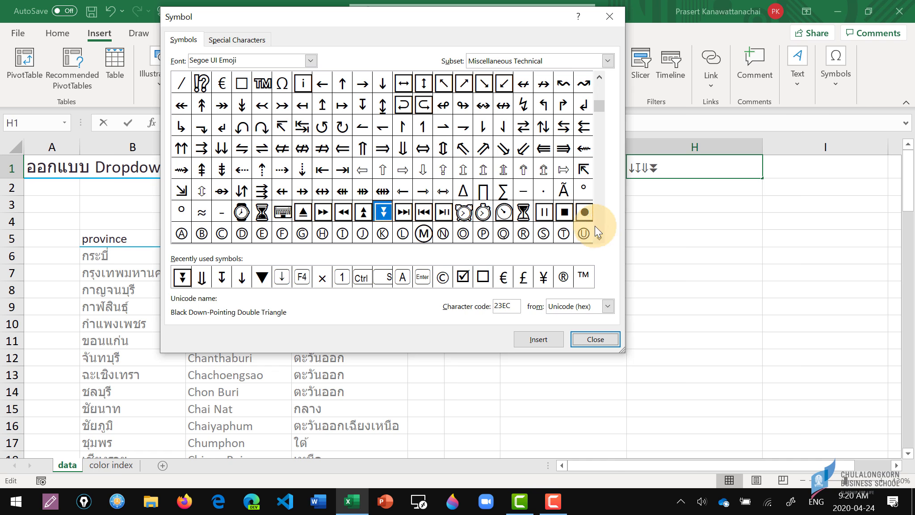
pyautogui.click(599, 239)
pyautogui.click(599, 239)
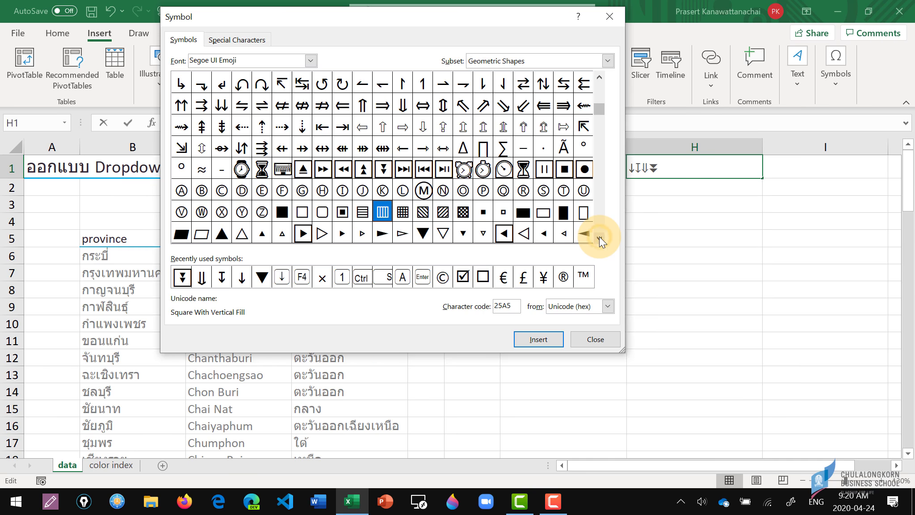
pyautogui.click(599, 239)
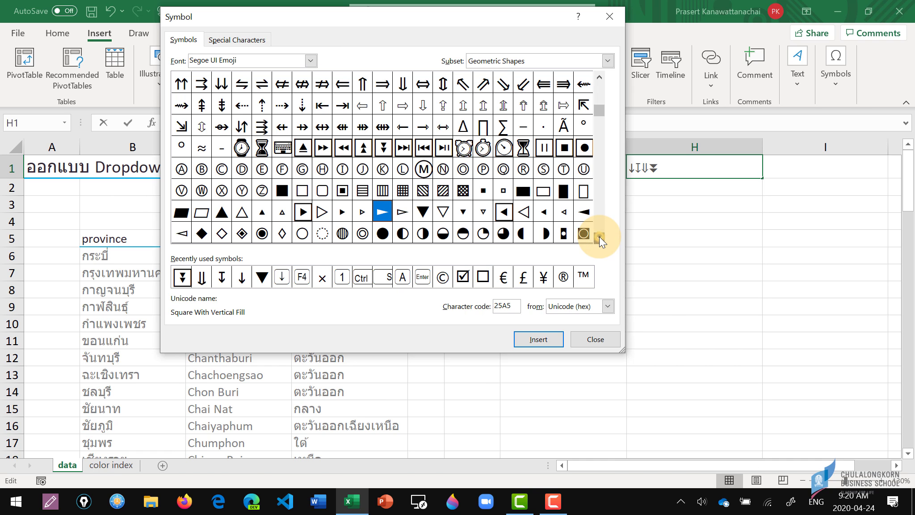
pyautogui.doubleClick(423, 213)
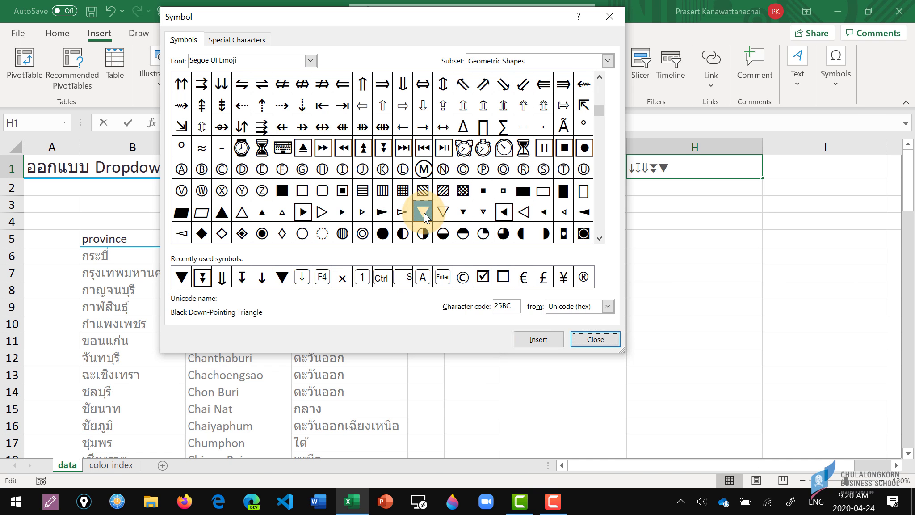
pyautogui.doubleClick(442, 211)
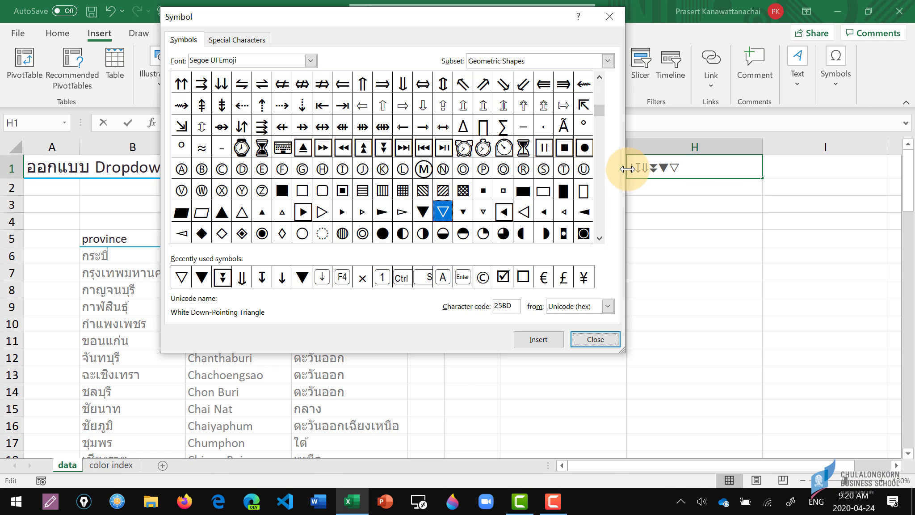
pyautogui.click(593, 338)
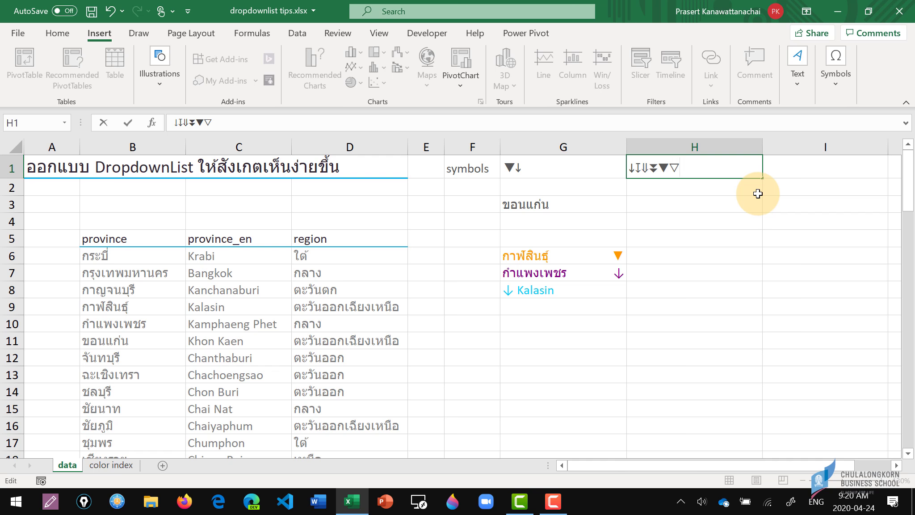
pyautogui.press('Return')
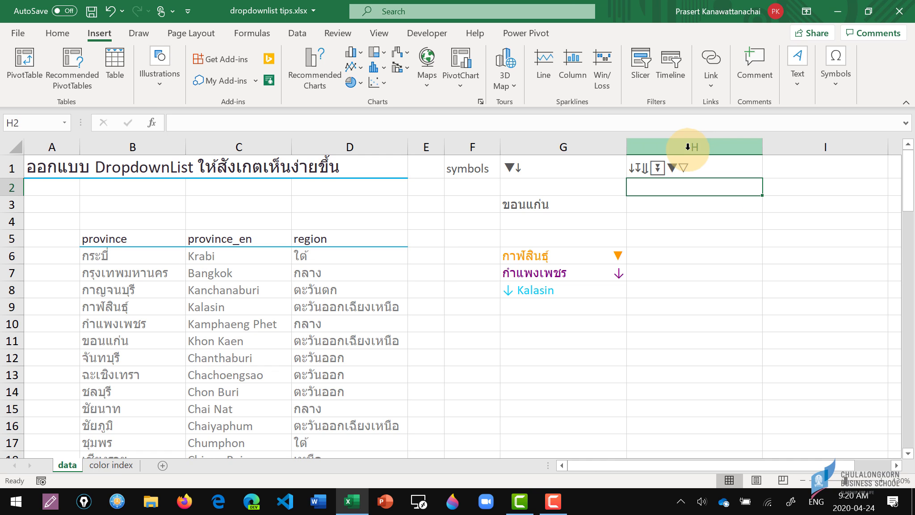
pyautogui.click(662, 170)
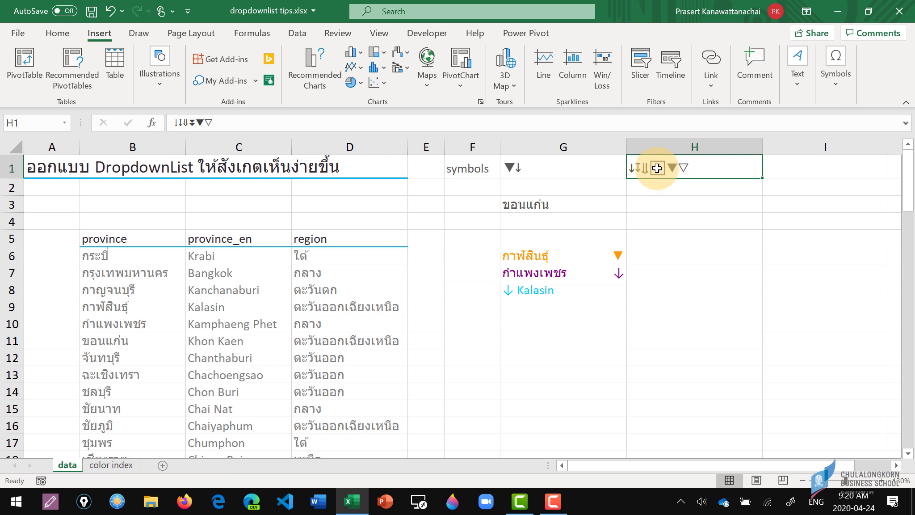
pyautogui.doubleClick(704, 174)
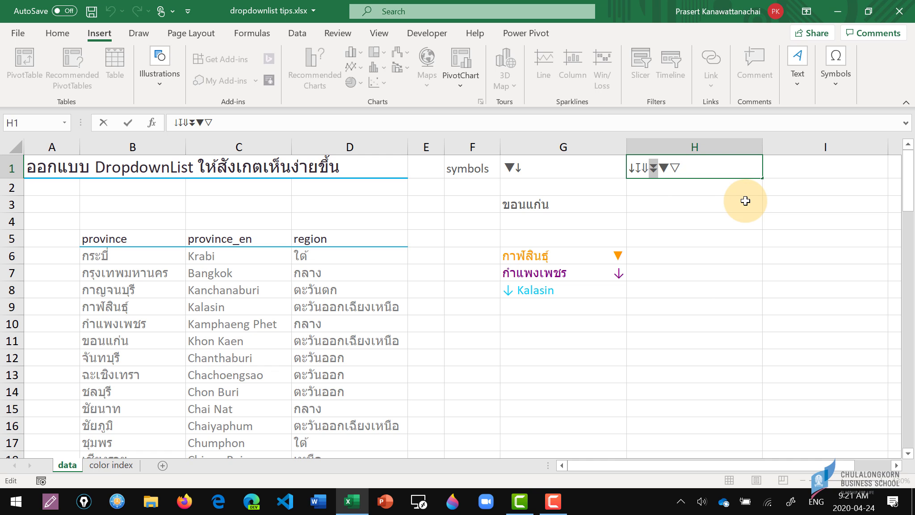
pyautogui.press('Return')
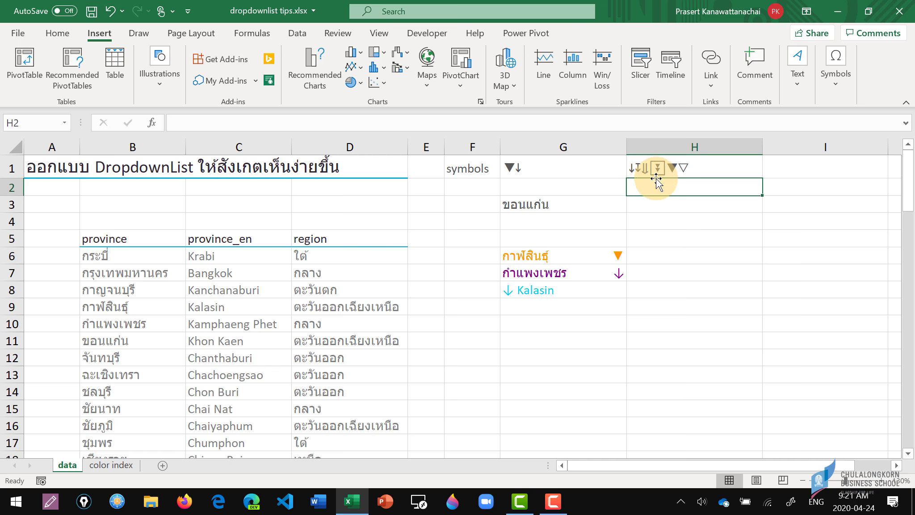
pyautogui.click(598, 205)
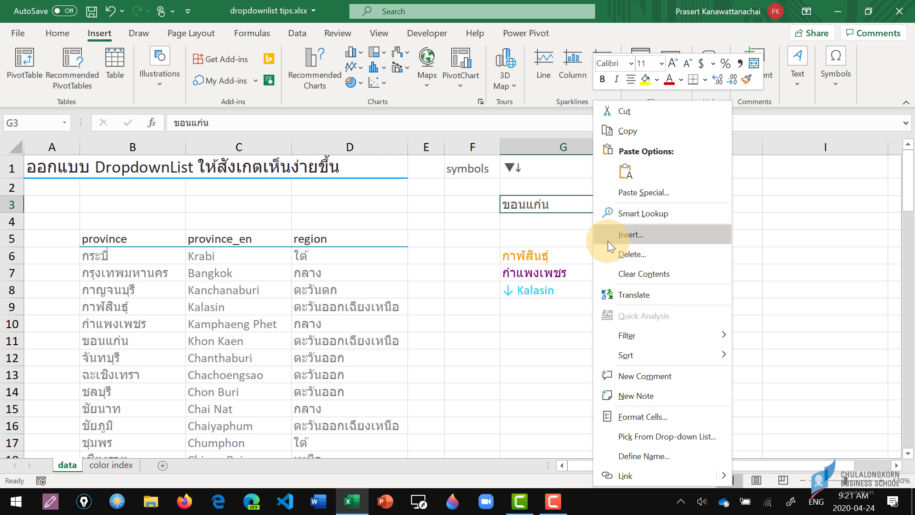
# In G3's Format Cells Custom category, replace General with the code @* ⏬
pyautogui.click(687, 415)
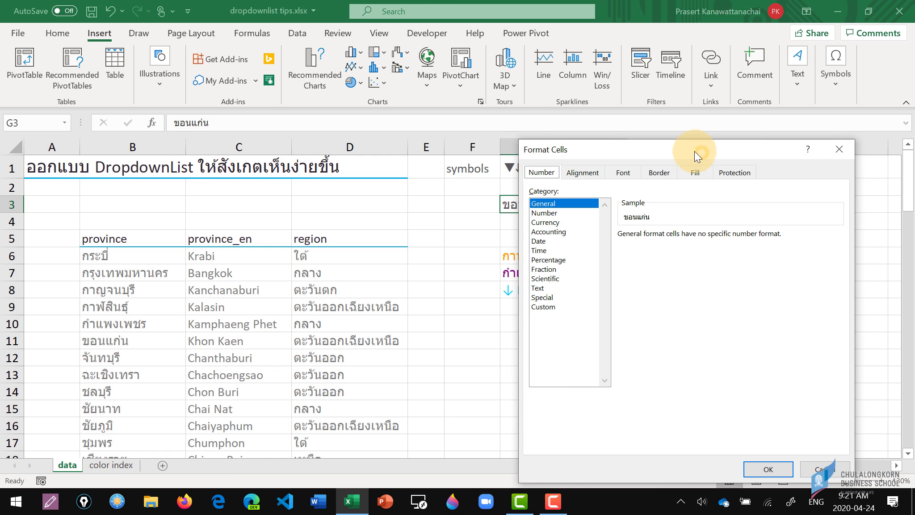
pyautogui.moveTo(694, 151)
pyautogui.mouseDown()
pyautogui.moveTo(320, 101)
pyautogui.moveTo(345, 97)
pyautogui.mouseUp()
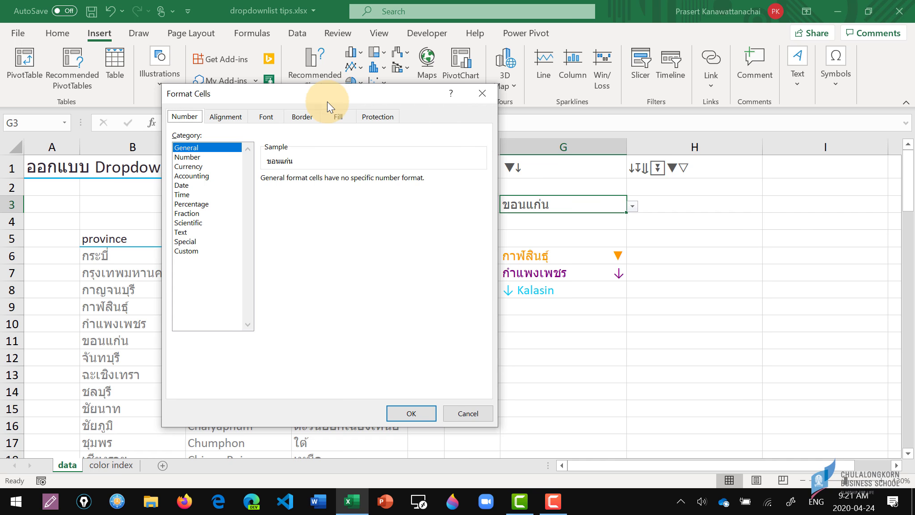
pyautogui.click(186, 250)
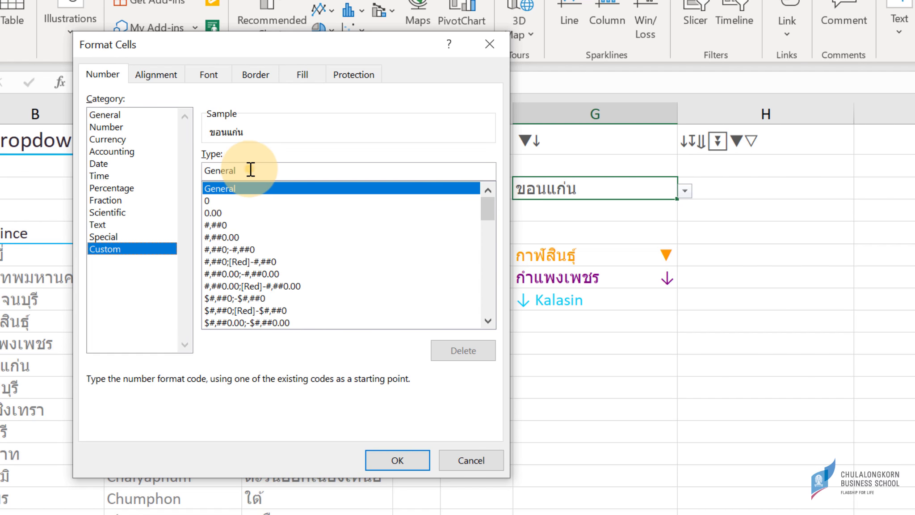
pyautogui.moveTo(250, 169); pyautogui.dragTo(131, 163)
pyautogui.write('@* ⍗')
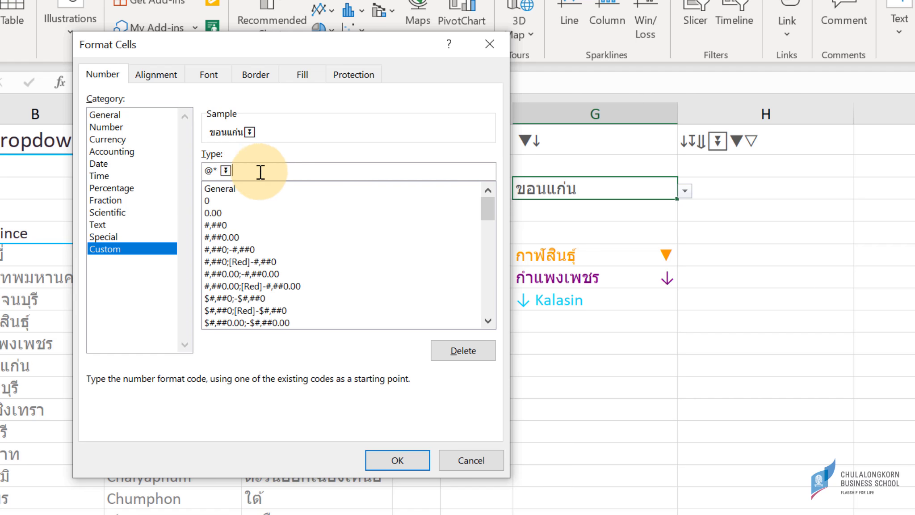
pyautogui.click(227, 170)
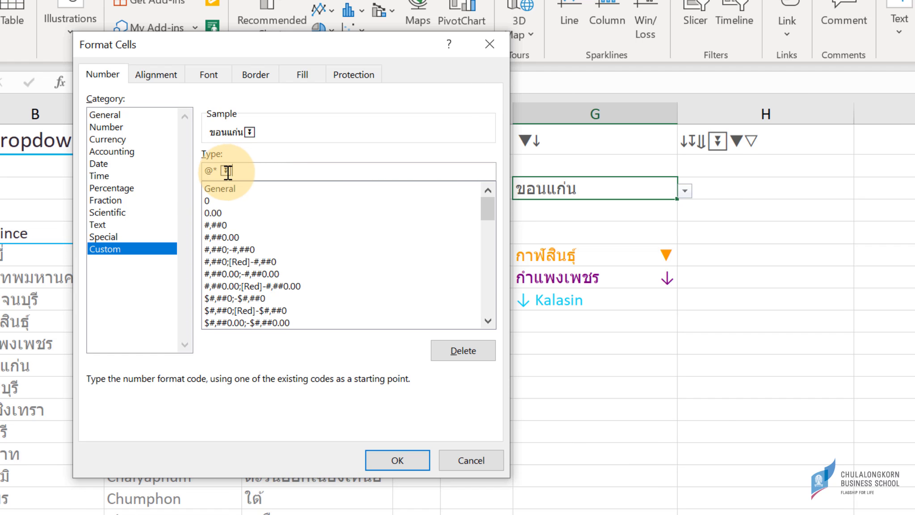
# Apply the @* ⏬ format, then pick กำแพงเพชร from G3's dropdown
pyautogui.click(399, 453)
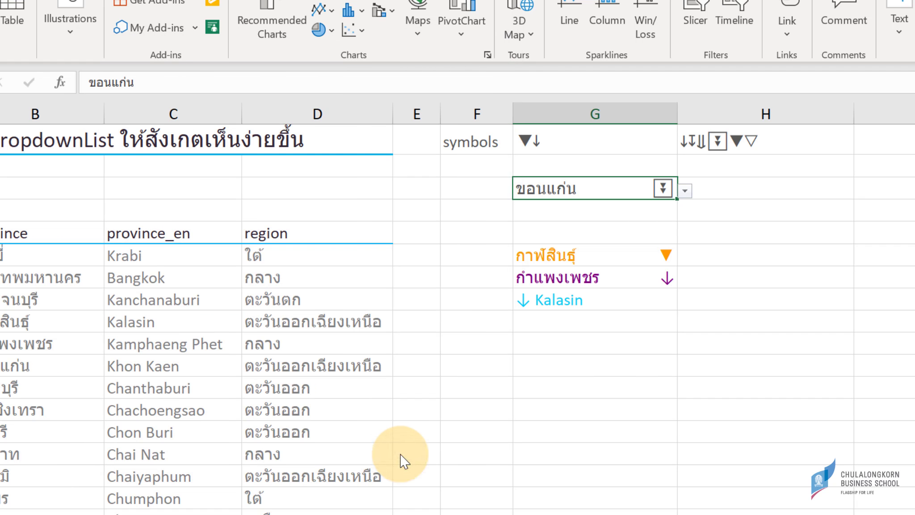
pyautogui.click(717, 187)
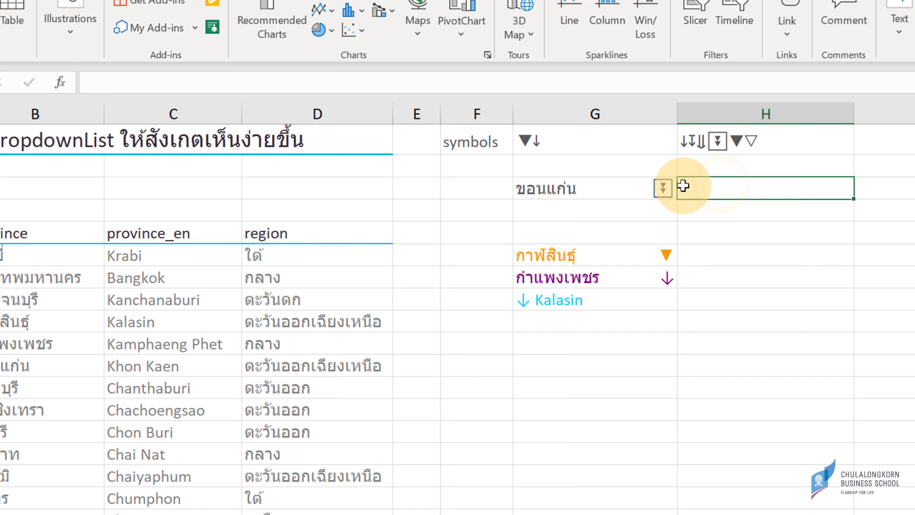
pyautogui.click(657, 187)
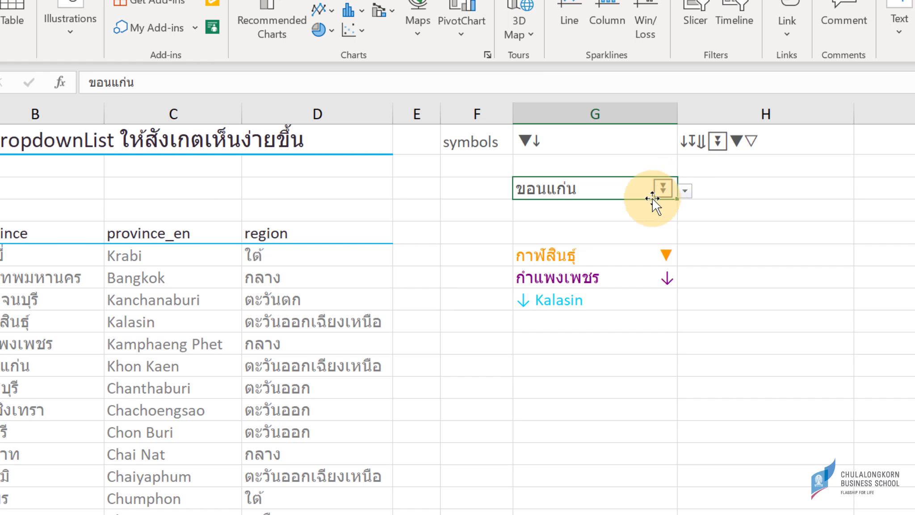
pyautogui.click(685, 192)
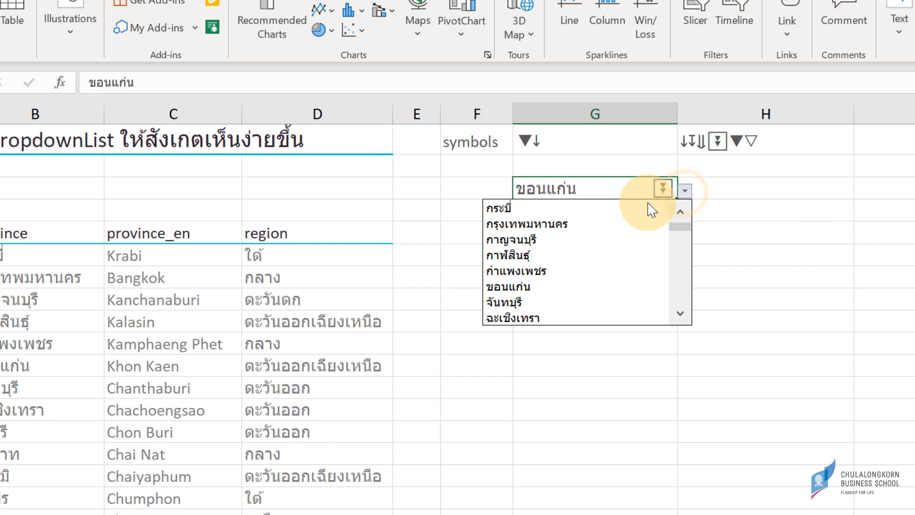
pyautogui.click(563, 268)
pyautogui.click(744, 209)
pyautogui.click(496, 342)
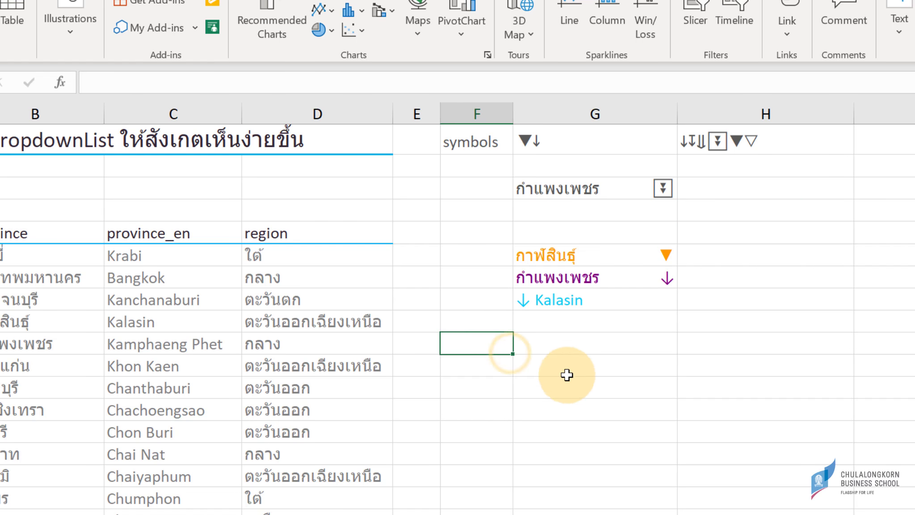
pyautogui.click(571, 387)
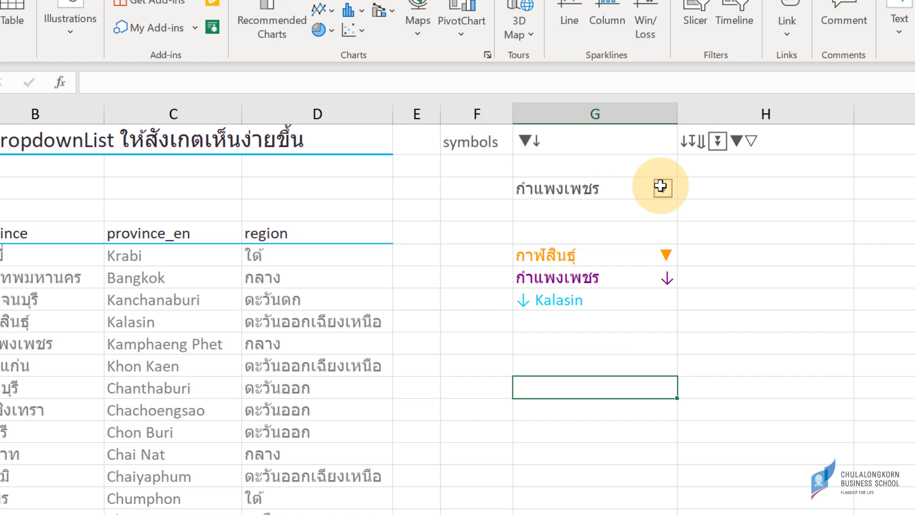
pyautogui.click(637, 188)
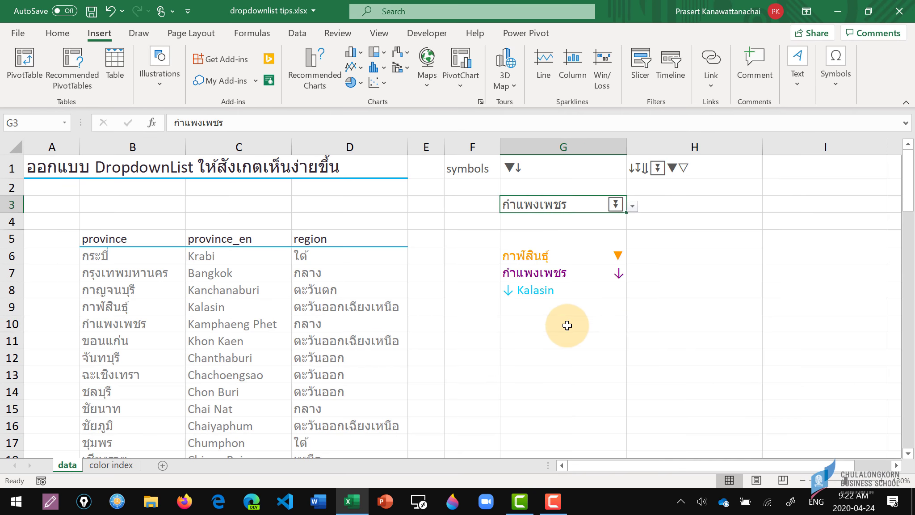
# Enter the formula =G3 in cell G10
pyautogui.click(567, 325)
pyautogui.write('=')
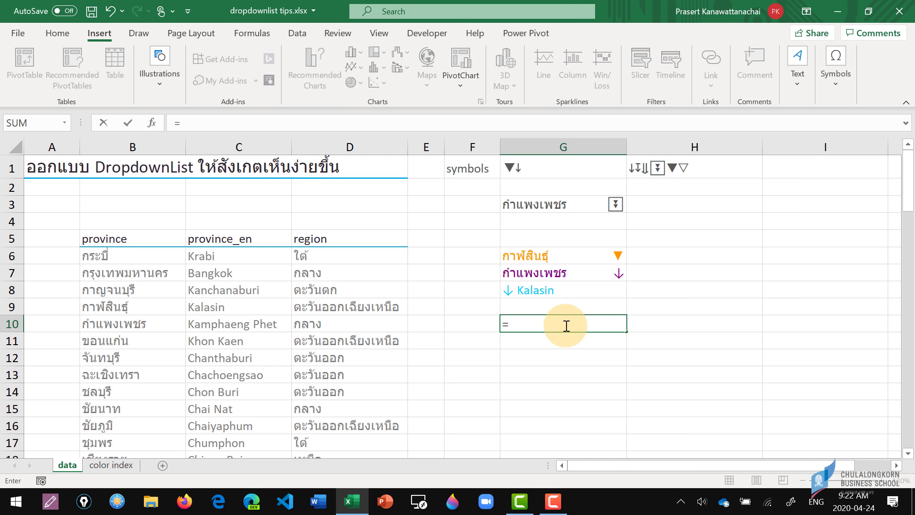
pyautogui.click(545, 205)
pyautogui.press('Return')
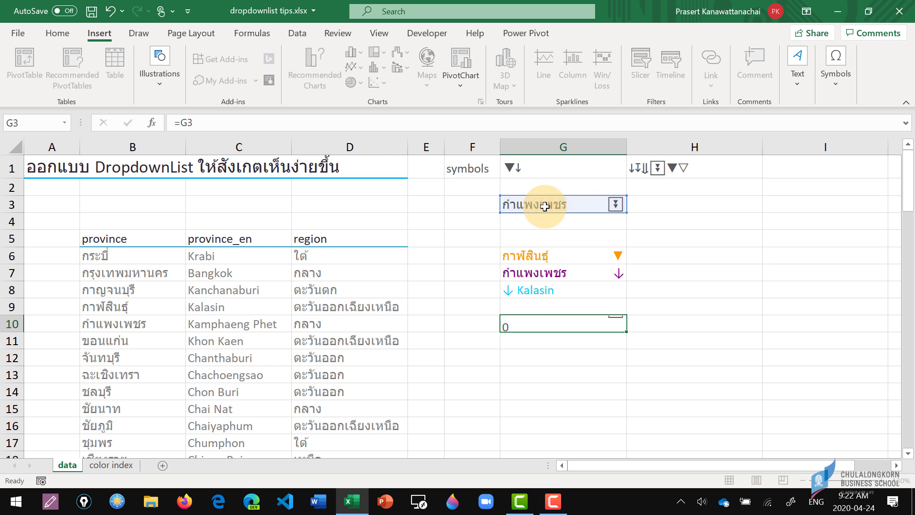
pyautogui.click(533, 325)
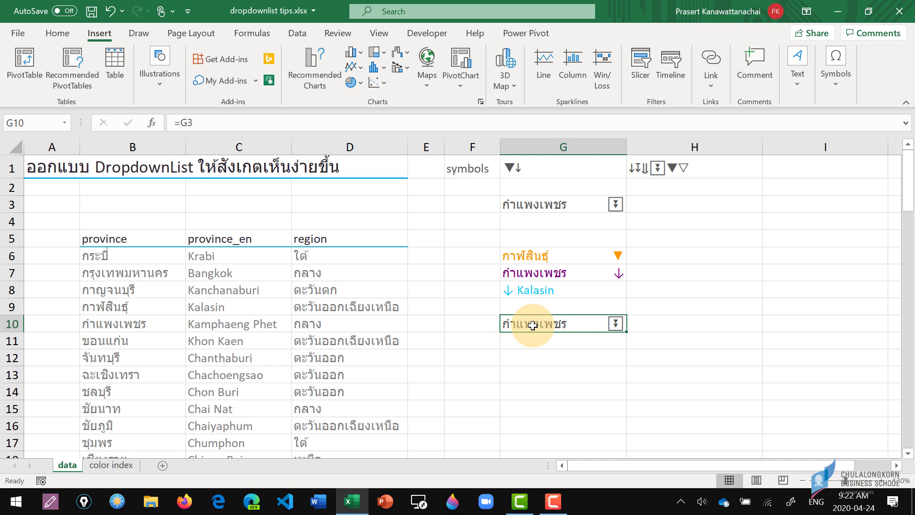
# Clear G10's formats so it shows plain กำแพงเพชร
pyautogui.click(69, 32)
pyautogui.click(730, 83)
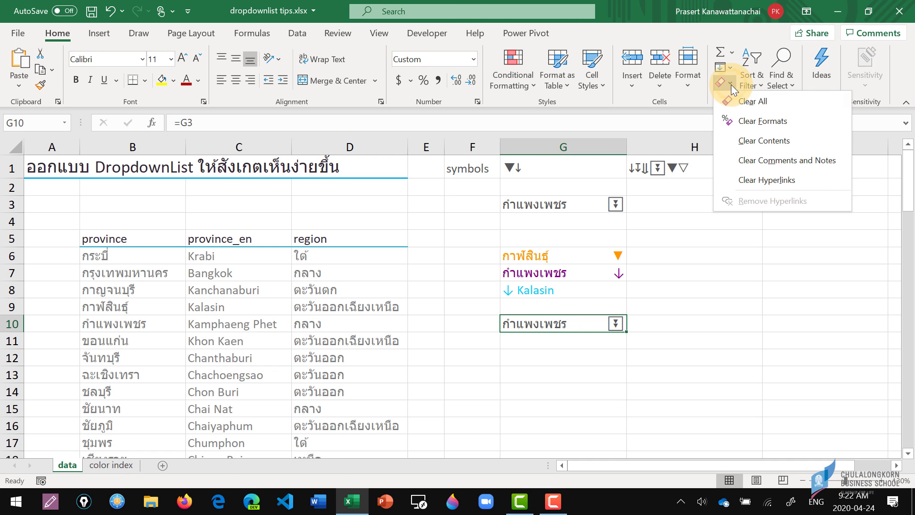
pyautogui.click(757, 124)
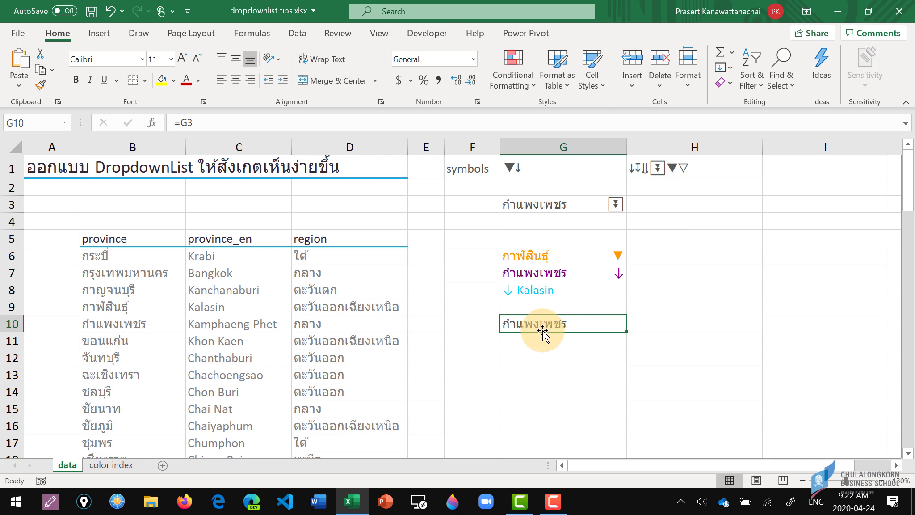
pyautogui.click(634, 204)
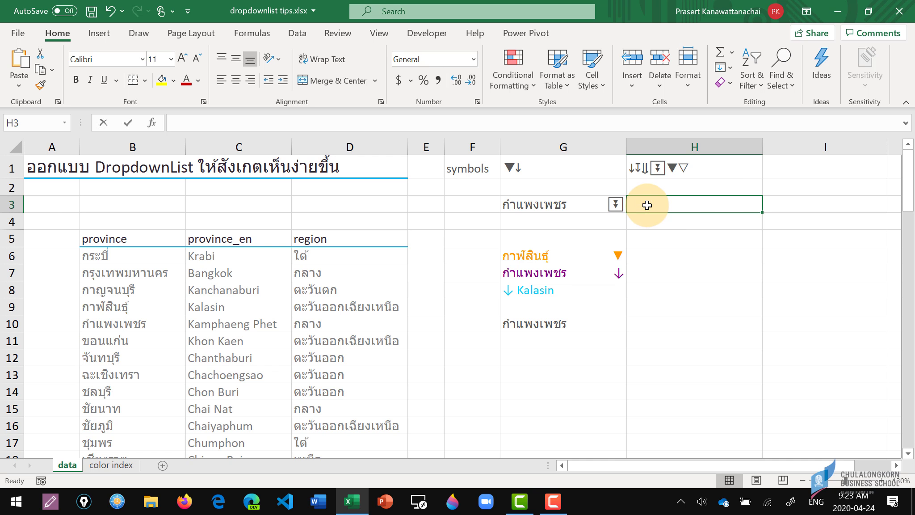
# Start a VLOOKUP in H3 with lookup value G3 and table B6:D82
pyautogui.write('=vloo')
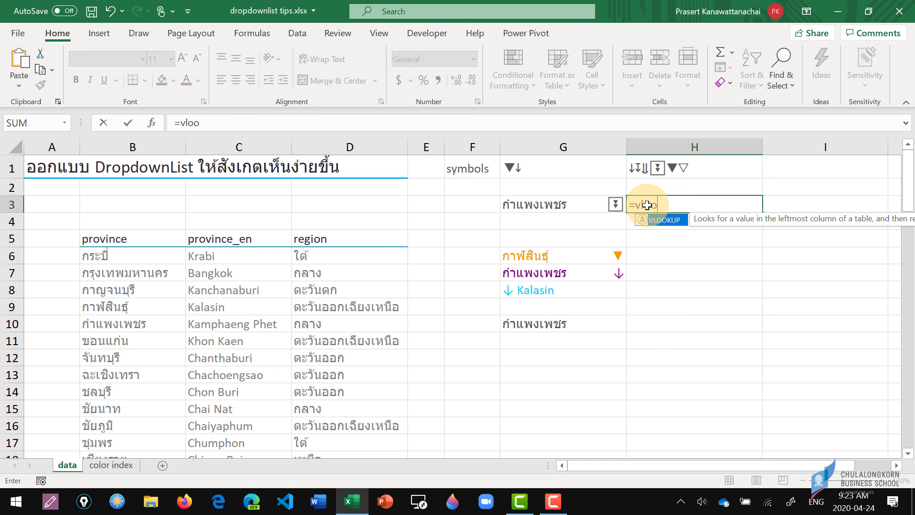
pyautogui.press('Tab')
pyautogui.press('Left')
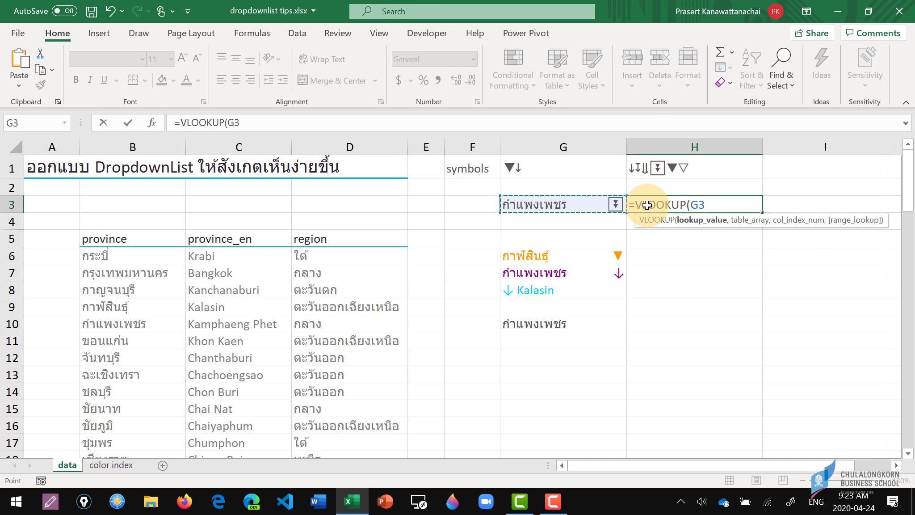
pyautogui.write(',')
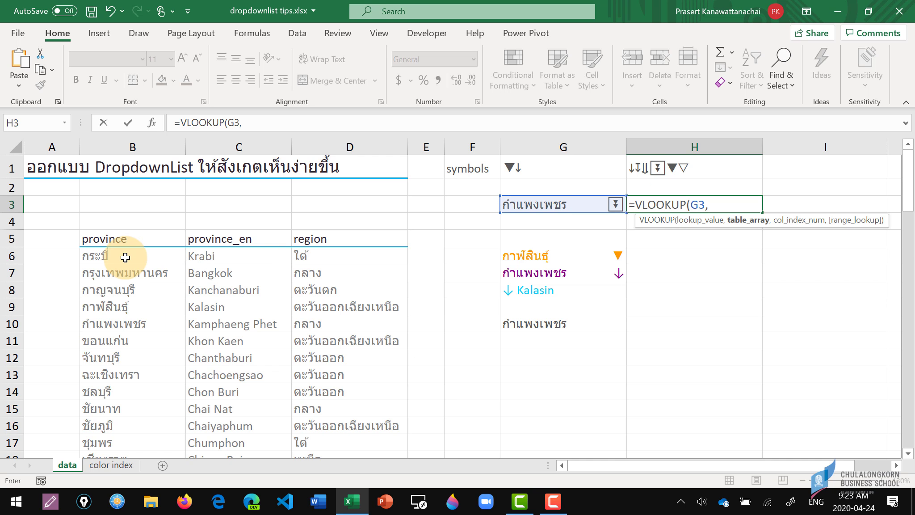
pyautogui.click(125, 257)
pyautogui.hotkey('ctrl', 'shift', 'Down')
pyautogui.hotkey('ctrl', 'shift', 'Right')
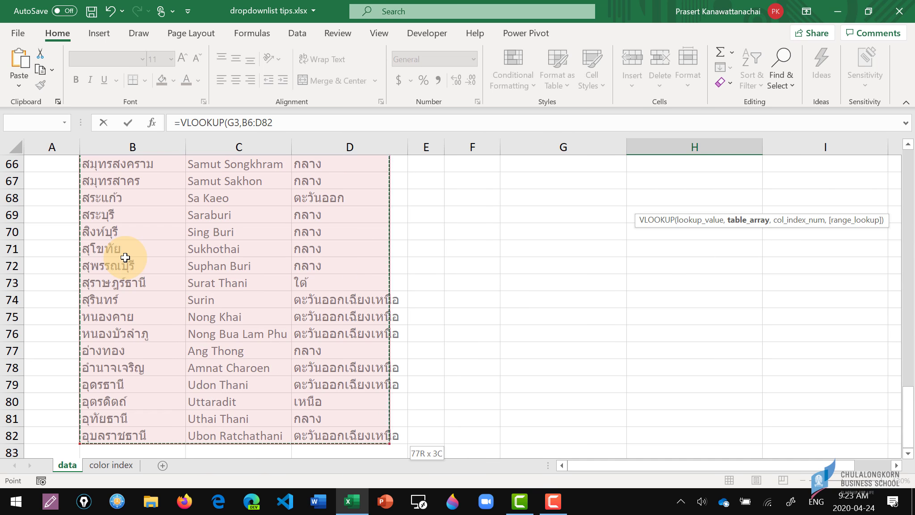
pyautogui.hotkey('shift', 'Right')
pyautogui.hotkey('shift', 'Left')
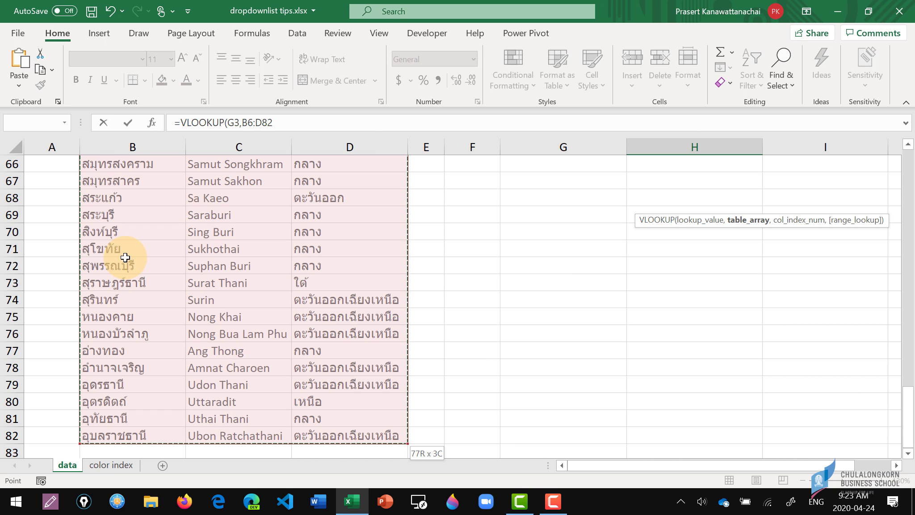
pyautogui.hotkey('ctrl', 'BackSpace')
# Finish it as =VLOOKUP(G3,B6:D82,2,FALSE), showing Kamphaeng Phet
pyautogui.write(',2')
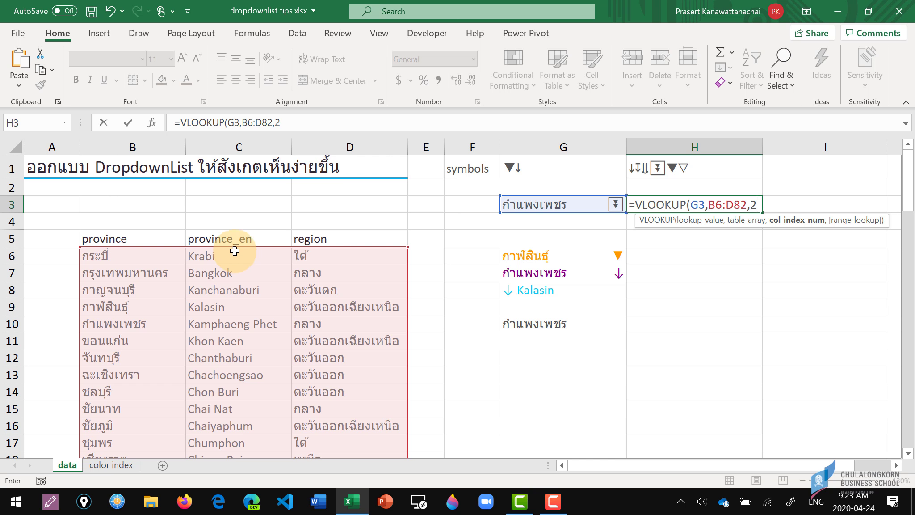
pyautogui.write(',fa')
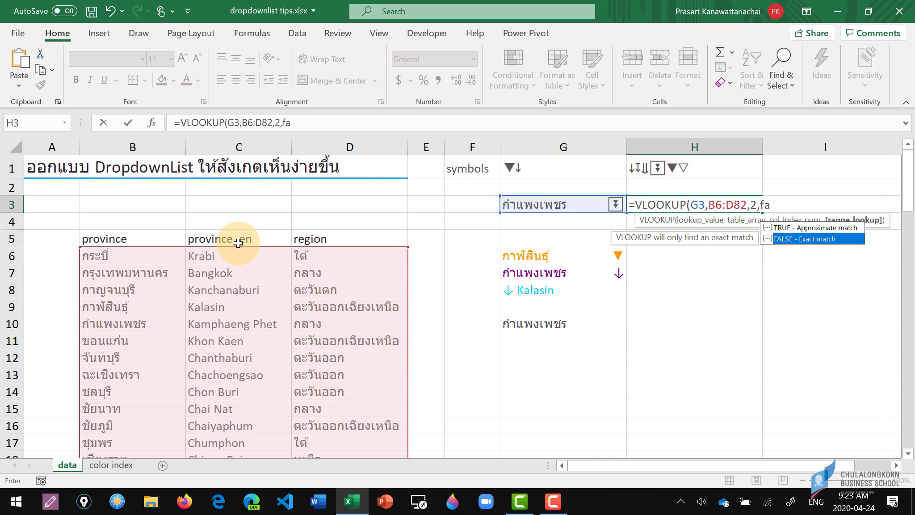
pyautogui.press('Tab')
pyautogui.write(')')
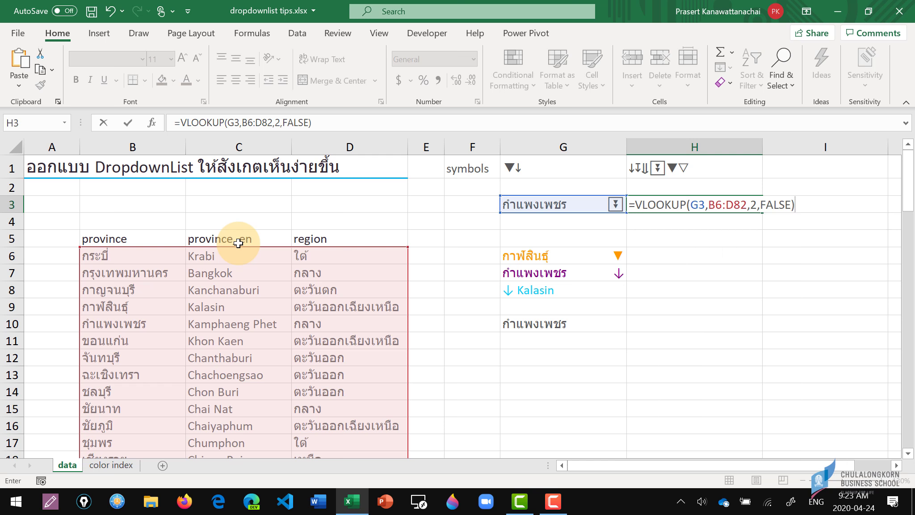
pyautogui.press('Return')
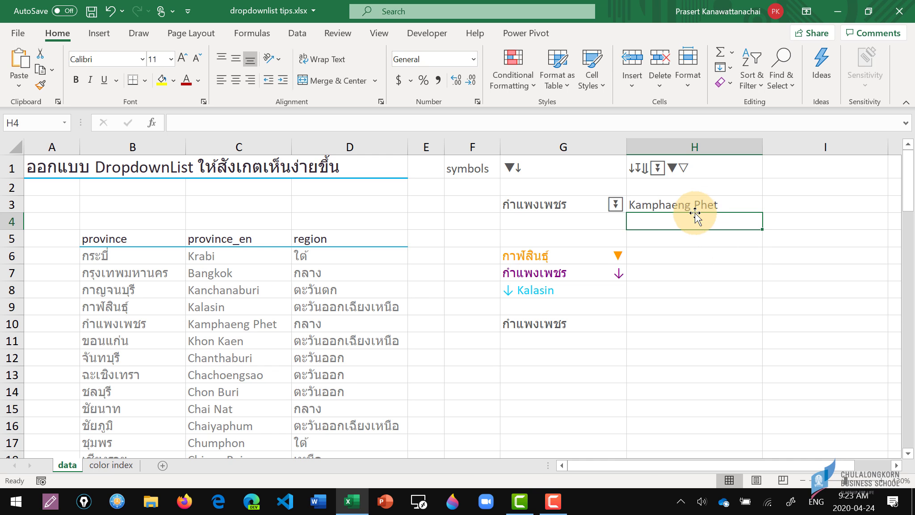
pyautogui.click(665, 207)
pyautogui.click(610, 203)
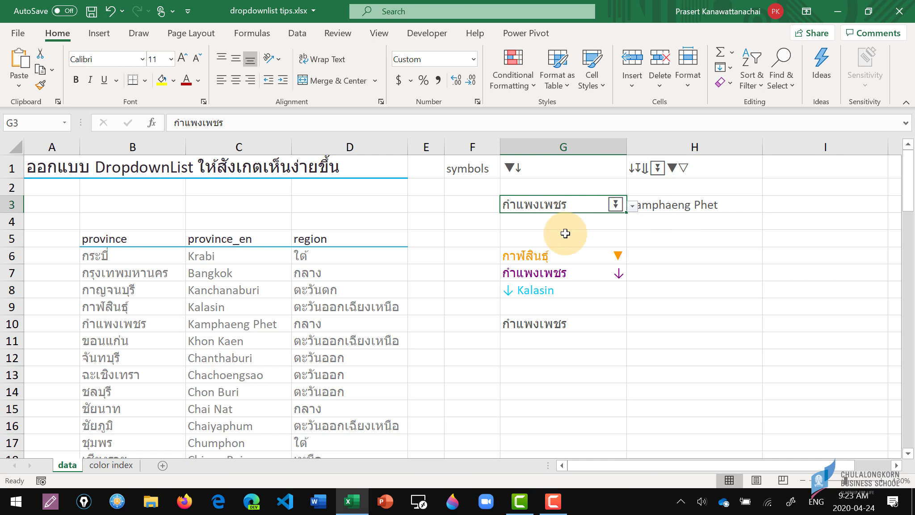
# Pick ขอนแก่น in G3, check H3 shows Khon Kaen, and fill G3 down into G4
pyautogui.click(631, 208)
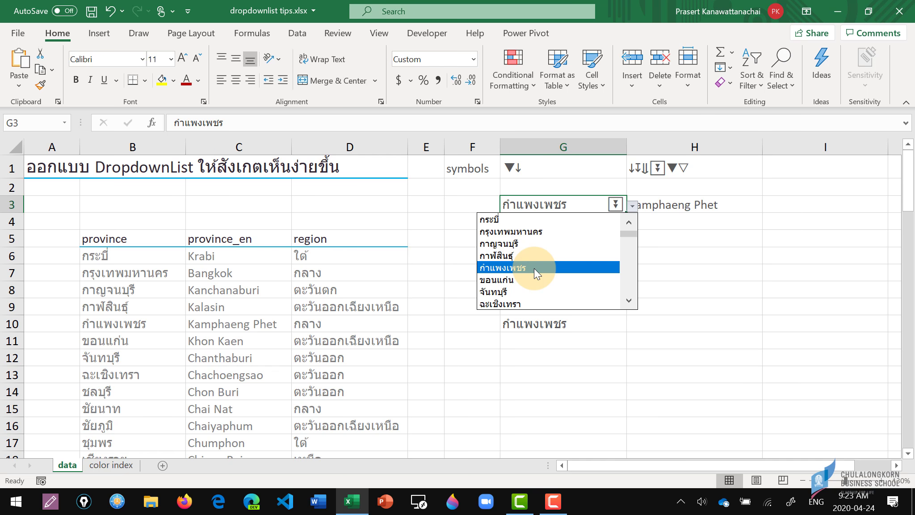
pyautogui.click(530, 284)
pyautogui.click(686, 204)
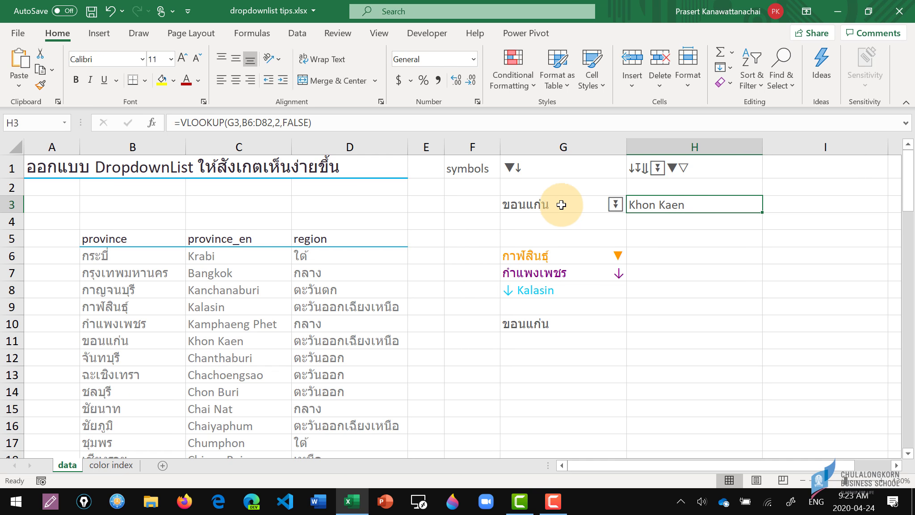
pyautogui.click(617, 204)
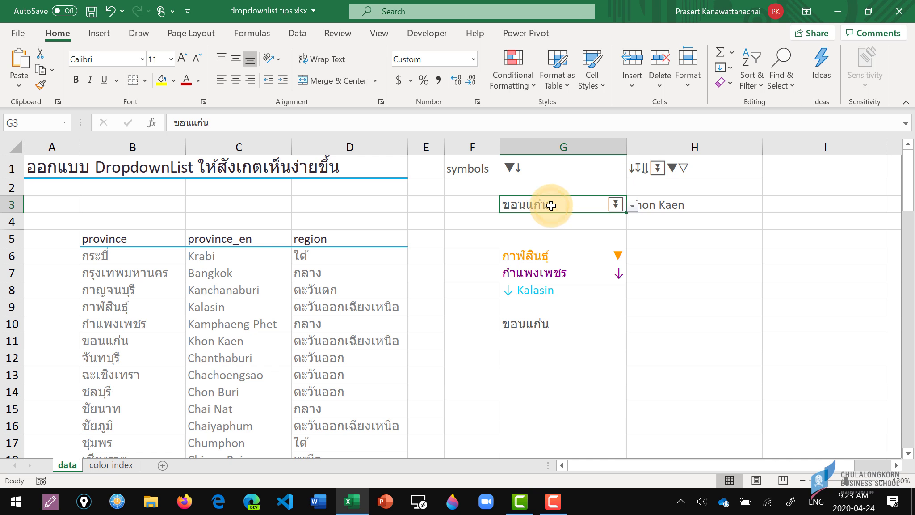
pyautogui.hotkey('shift', 'Down')
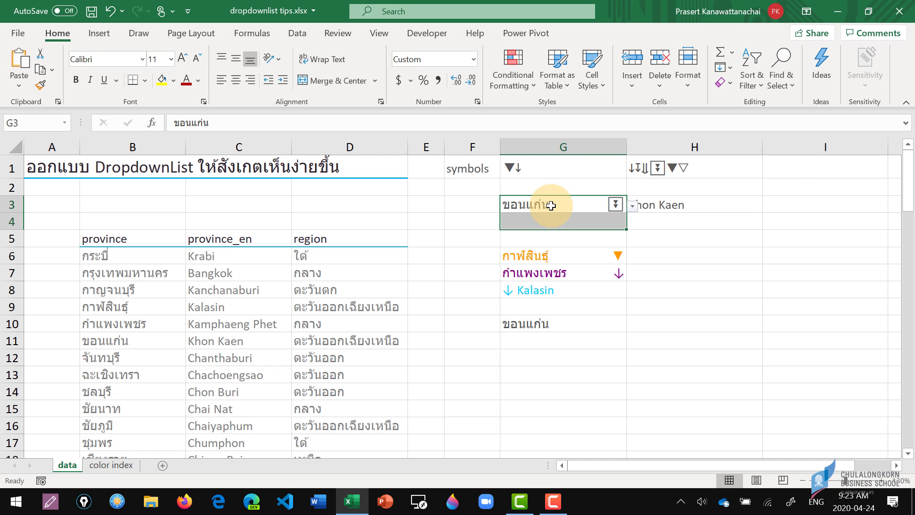
pyautogui.hotkey('ctrl', 'd')
# Copy the ⇓ symbol from H1 without changing it, and select G4
pyautogui.doubleClick(648, 168)
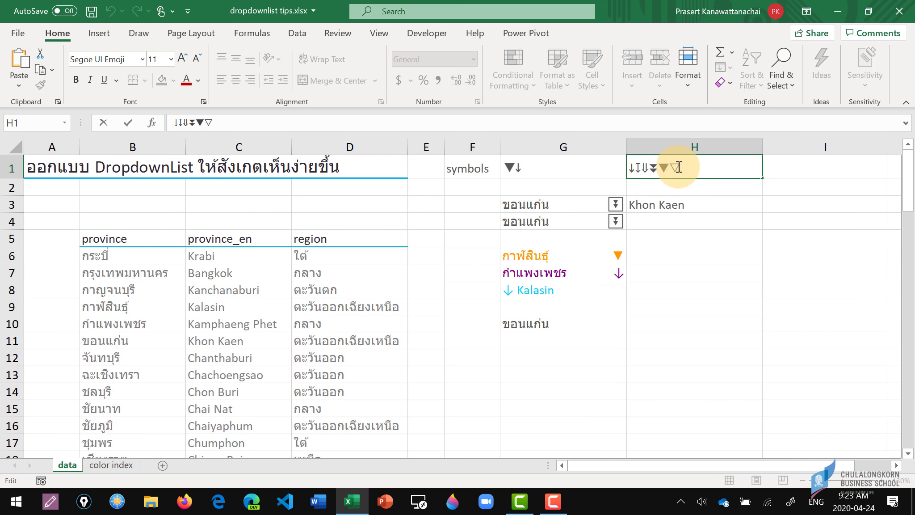
pyautogui.click(643, 169)
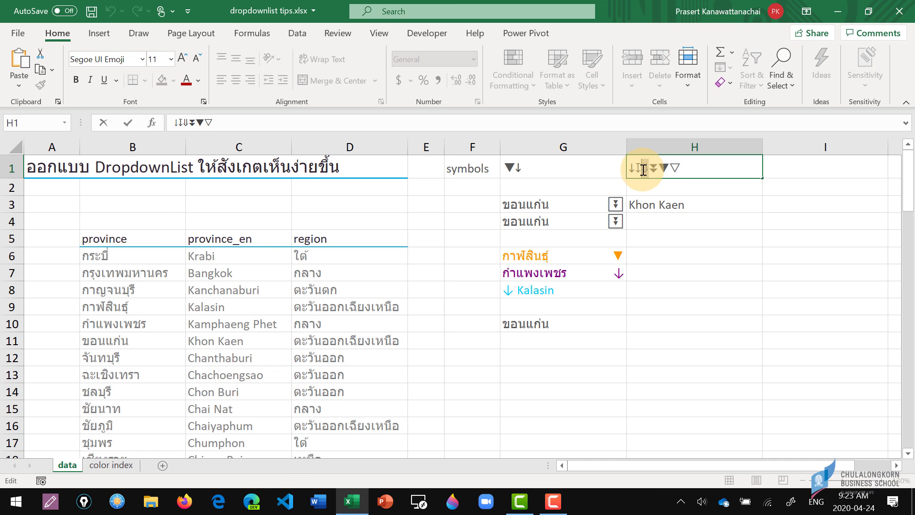
pyautogui.moveTo(642, 168); pyautogui.dragTo(649, 168)
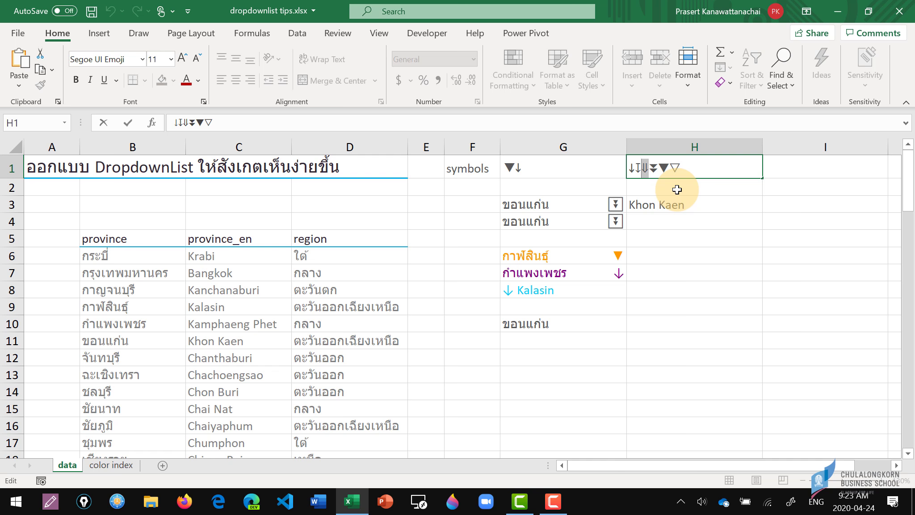
pyautogui.press('Escape')
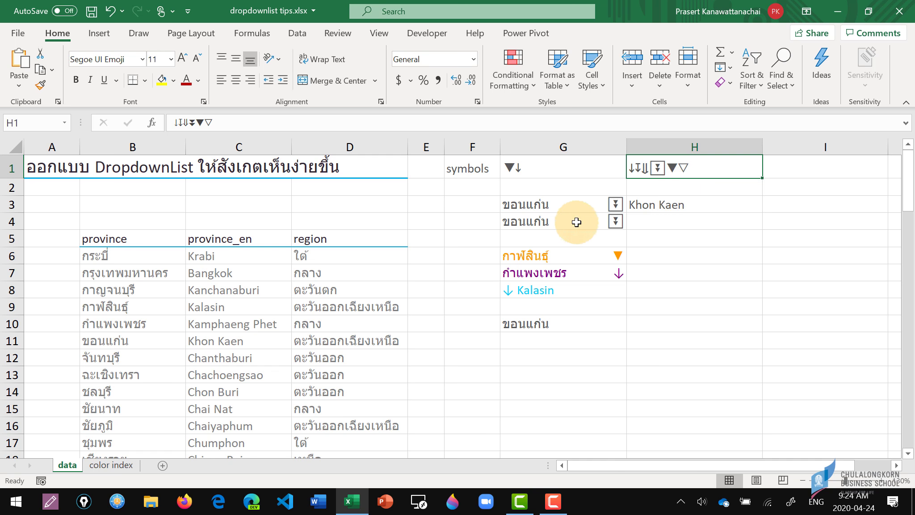
pyautogui.click(576, 222)
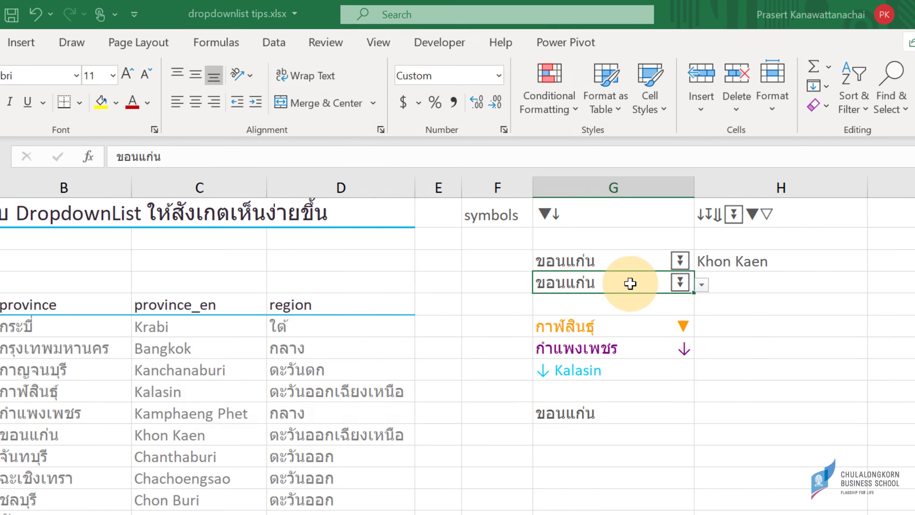
# Change G4's custom number format to @* ⇓
pyautogui.hotkey('ctrl', '1')
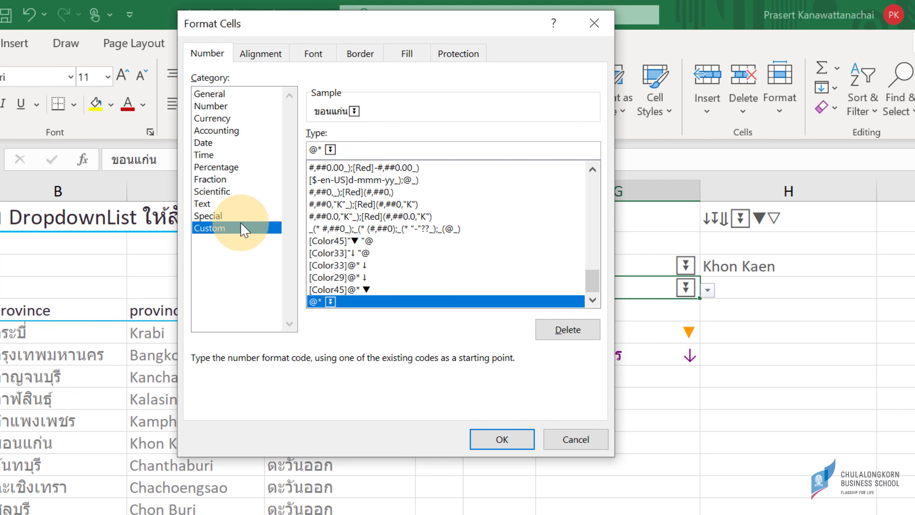
pyautogui.press('BackSpace')
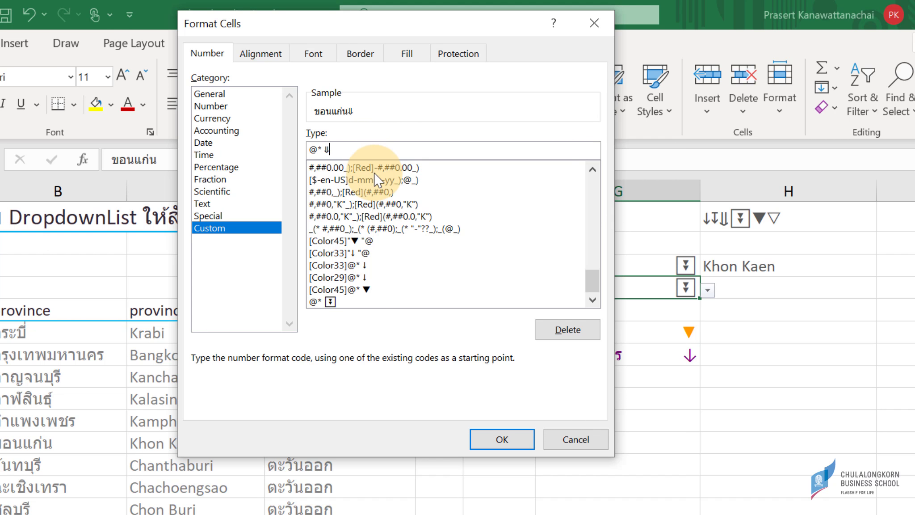
pyautogui.click(489, 442)
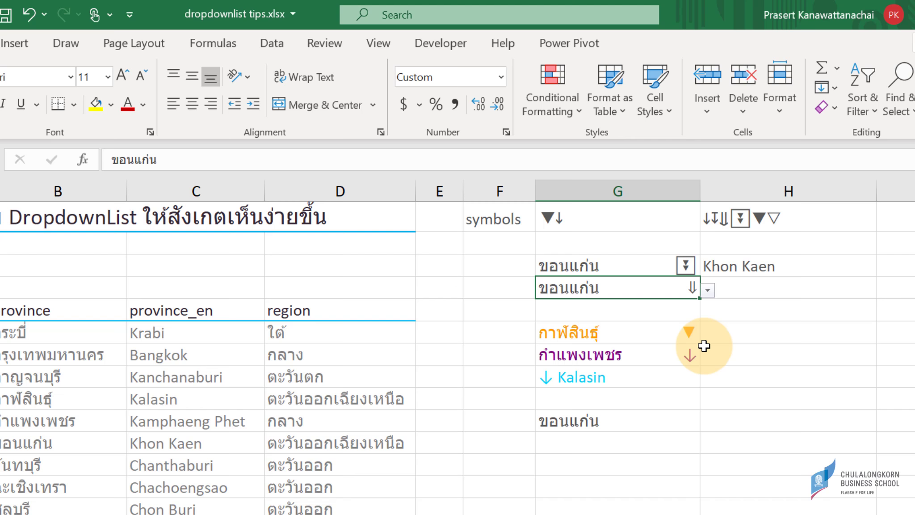
pyautogui.click(717, 293)
pyautogui.click(665, 287)
pyautogui.click(759, 287)
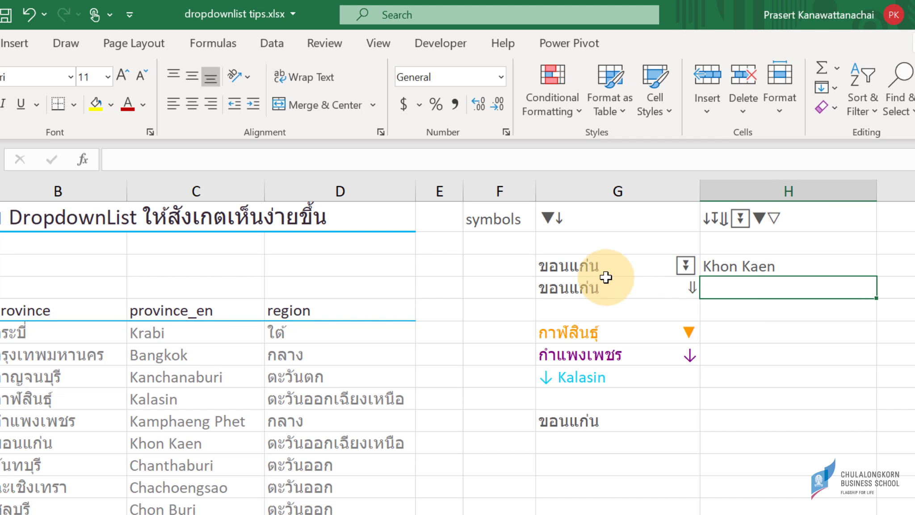
pyautogui.click(586, 456)
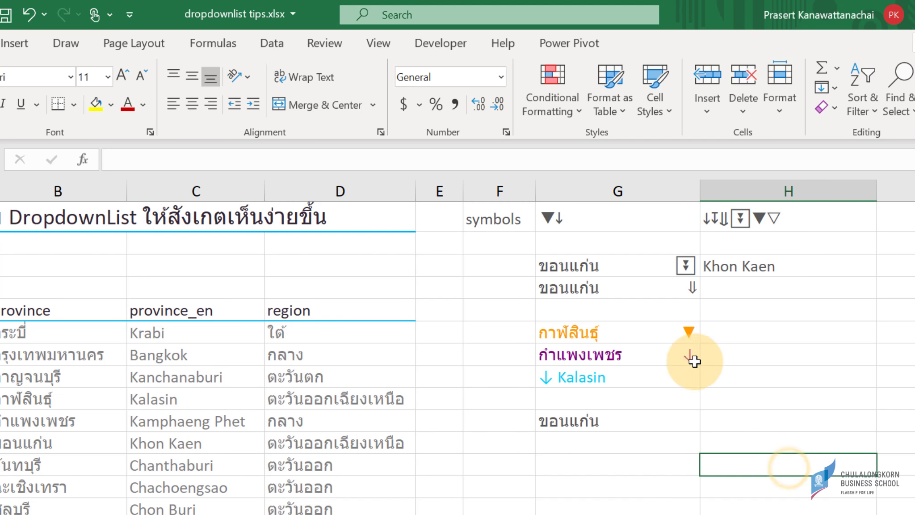
# Choose จันทบุรี from G4's province dropdown
pyautogui.click(670, 287)
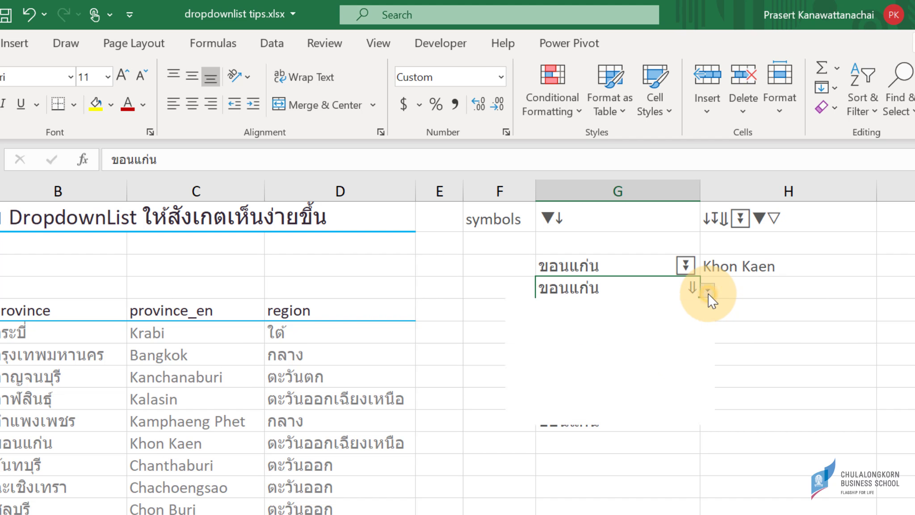
pyautogui.click(707, 290)
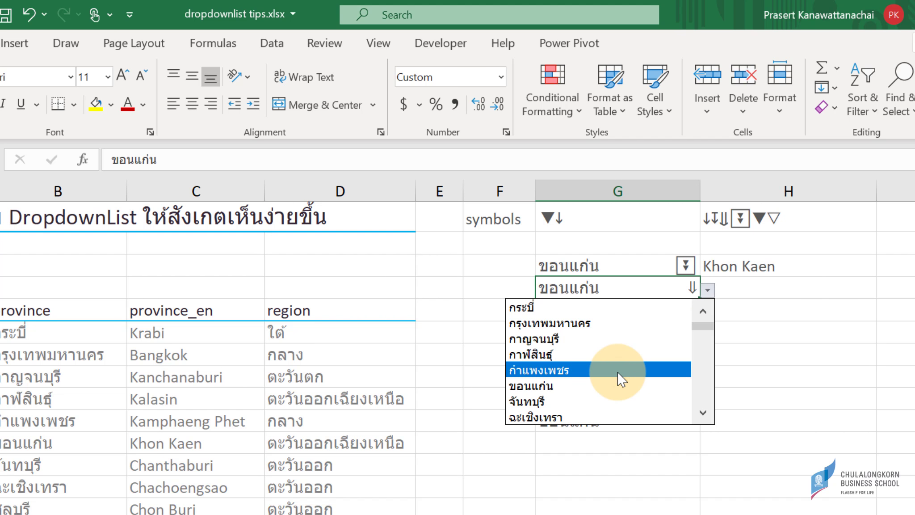
pyautogui.click(612, 399)
pyautogui.click(737, 324)
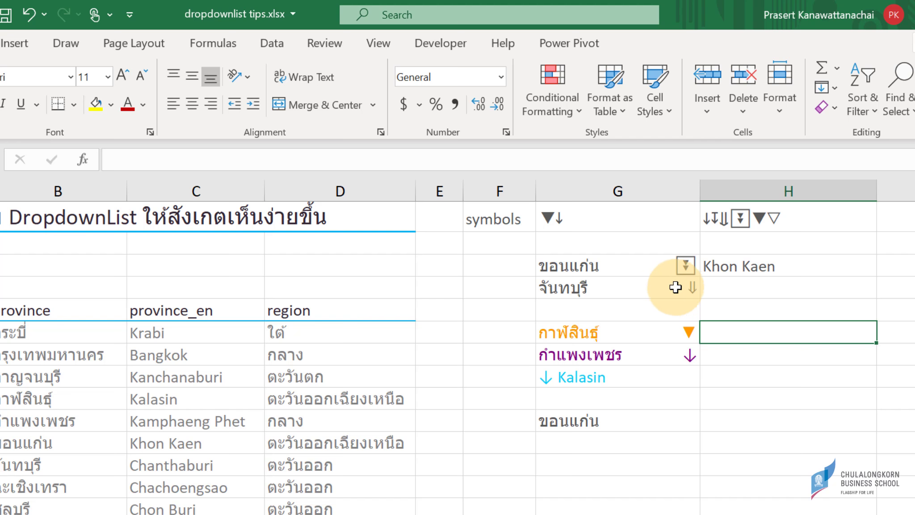
# Copy ↓ from H1 and change G4's custom format to @* ↓
pyautogui.click(679, 355)
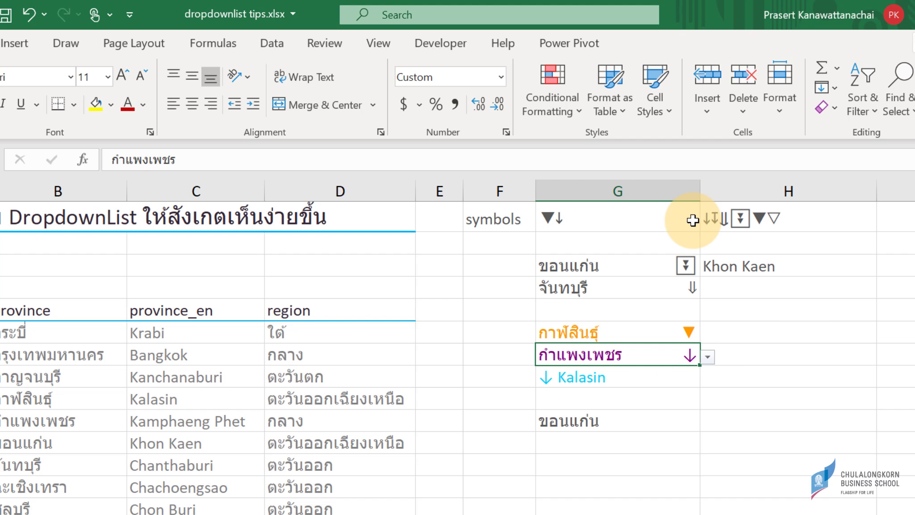
pyautogui.doubleClick(712, 218)
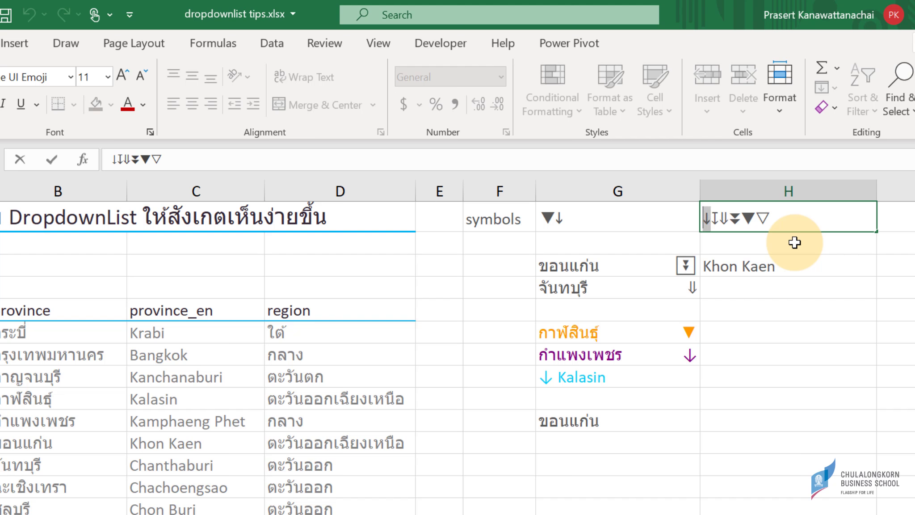
pyautogui.click(661, 284)
pyautogui.hotkey('ctrl', '1')
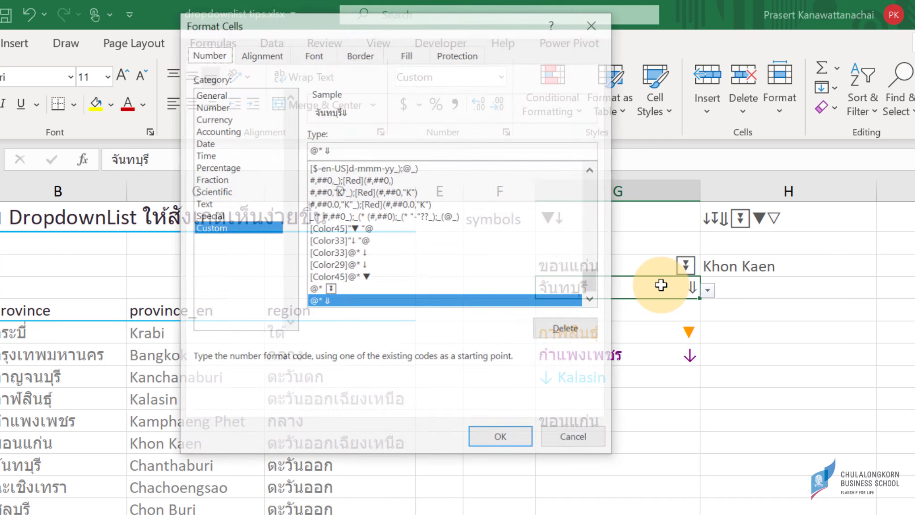
pyautogui.press('BackSpace')
pyautogui.write('↓')
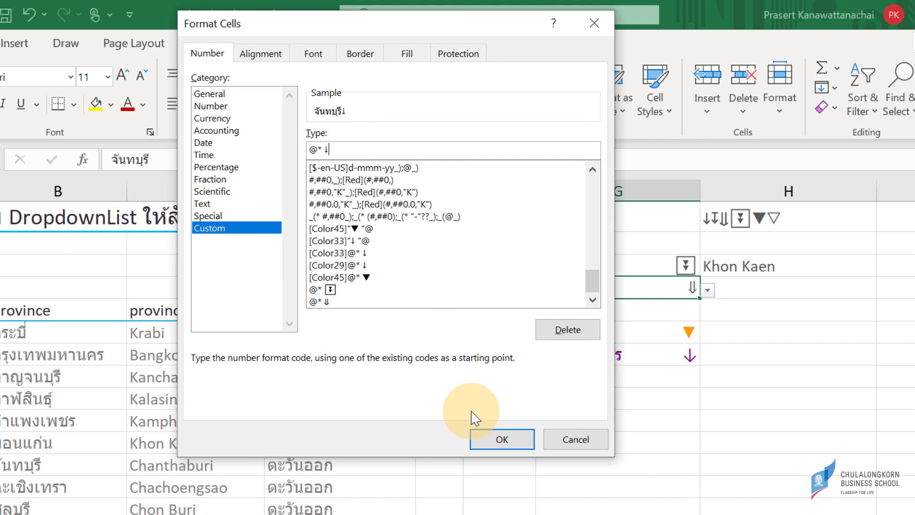
pyautogui.click(492, 438)
pyautogui.click(769, 328)
pyautogui.click(674, 287)
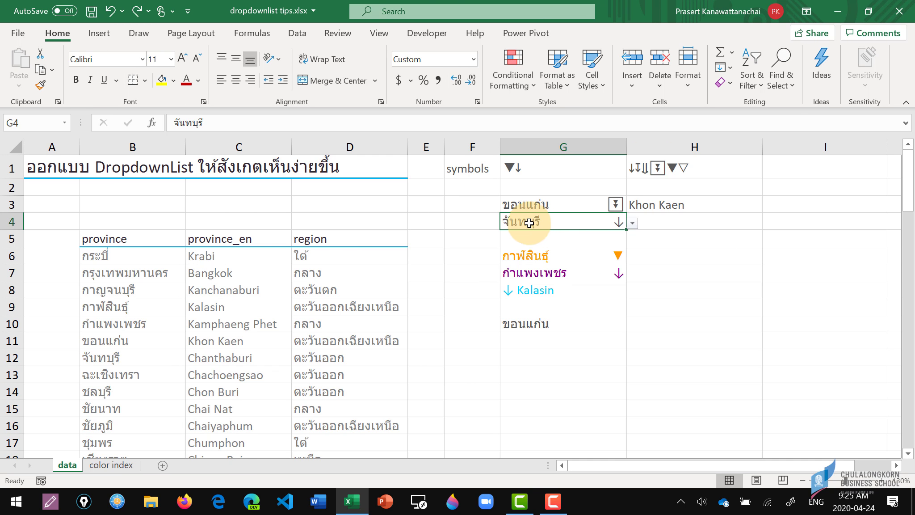
# Colour G4's จันทบุรี entry and its ↓ arrow Light Green, Accent 2, Darker 25%
pyautogui.click(198, 81)
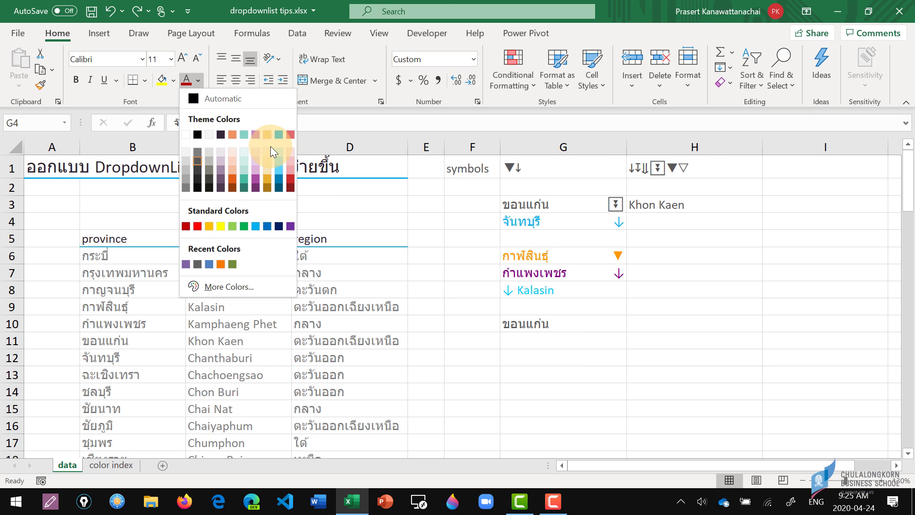
pyautogui.click(244, 179)
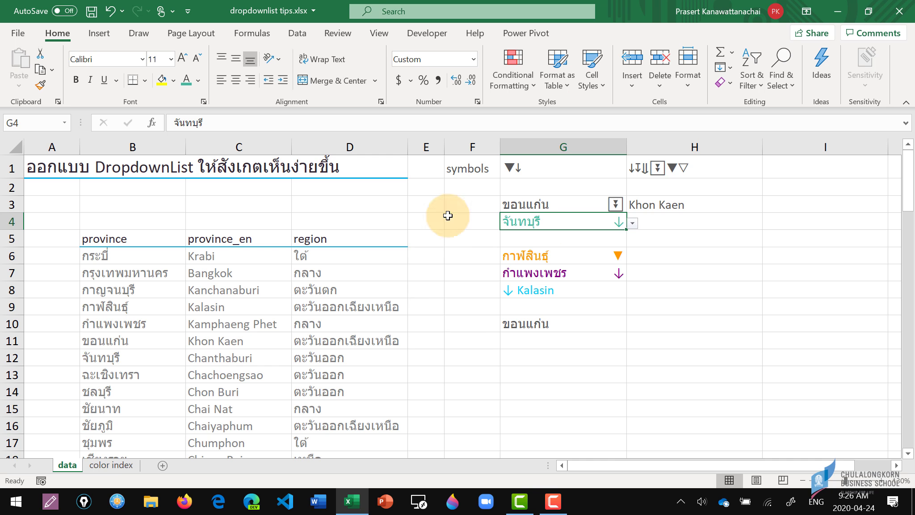
# Save G4's @* ↓ format and green font as a new cell style named 'my dropdownlist 1'
pyautogui.click(604, 85)
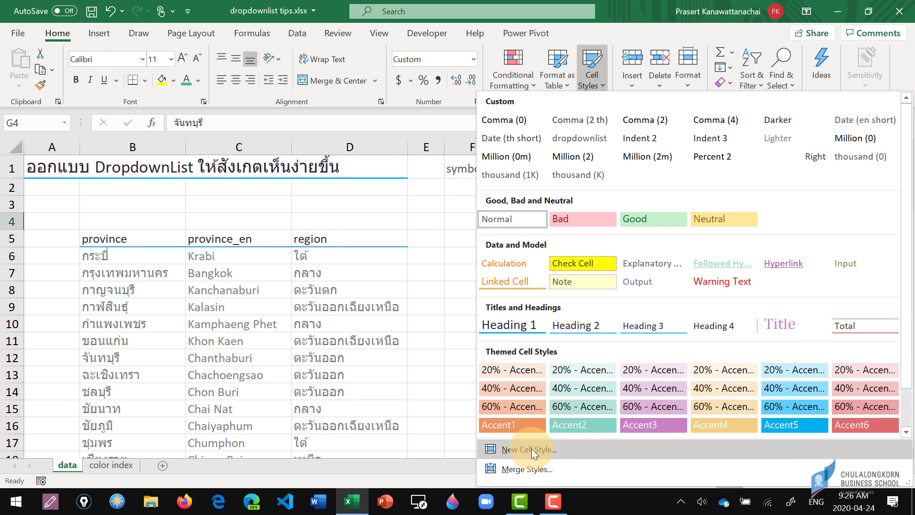
pyautogui.click(531, 448)
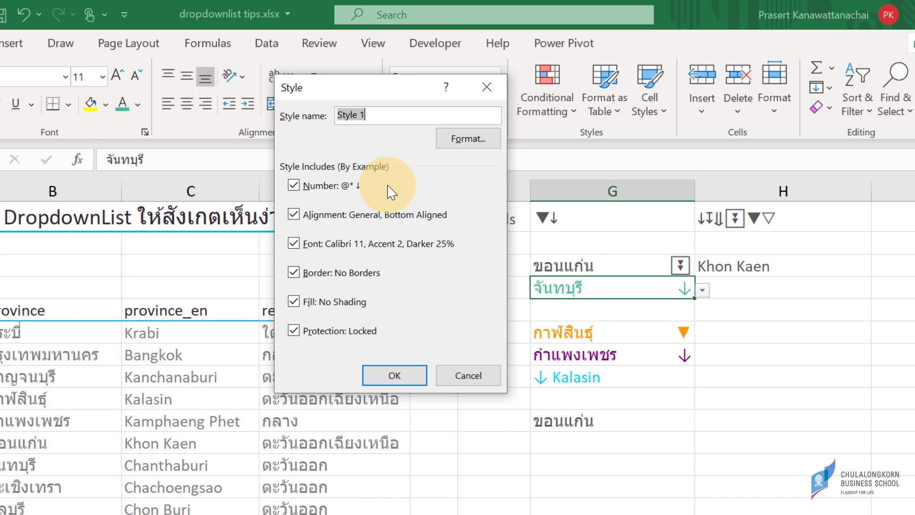
pyautogui.write('m')
pyautogui.write('y dropdo')
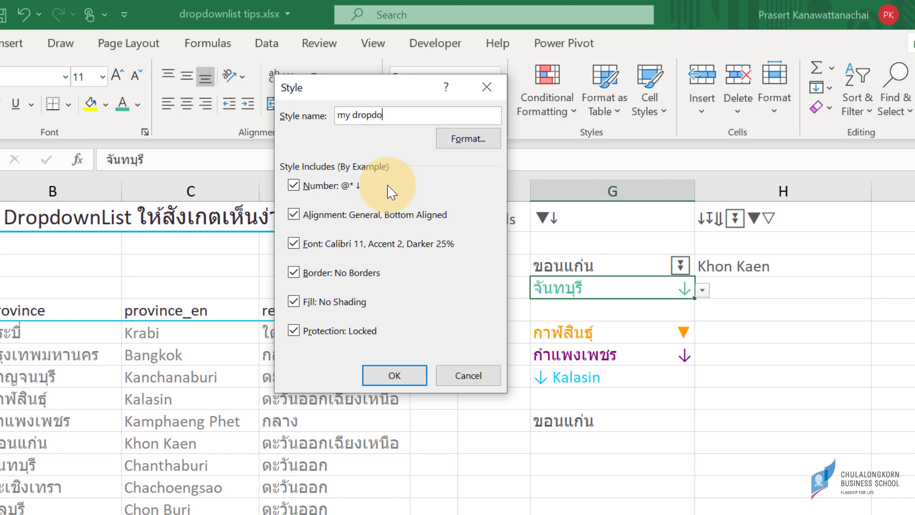
pyautogui.write('wnlist 1')
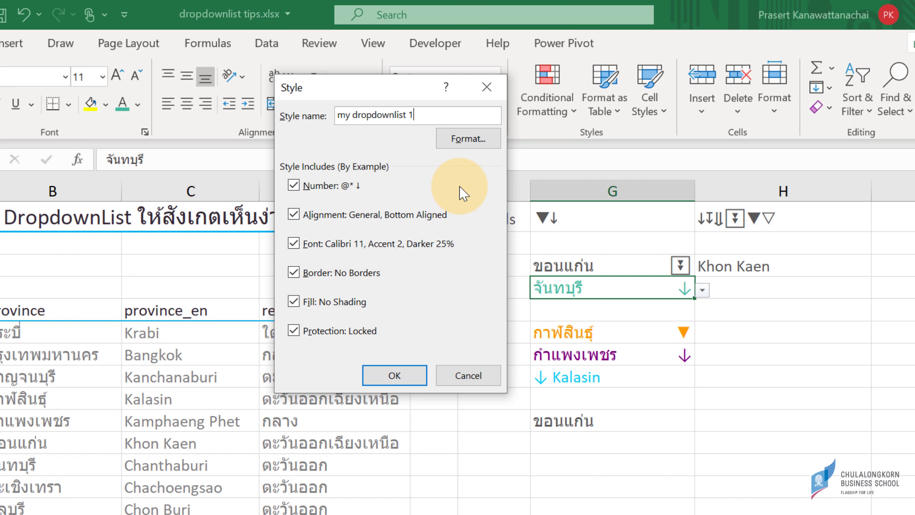
pyautogui.click(388, 374)
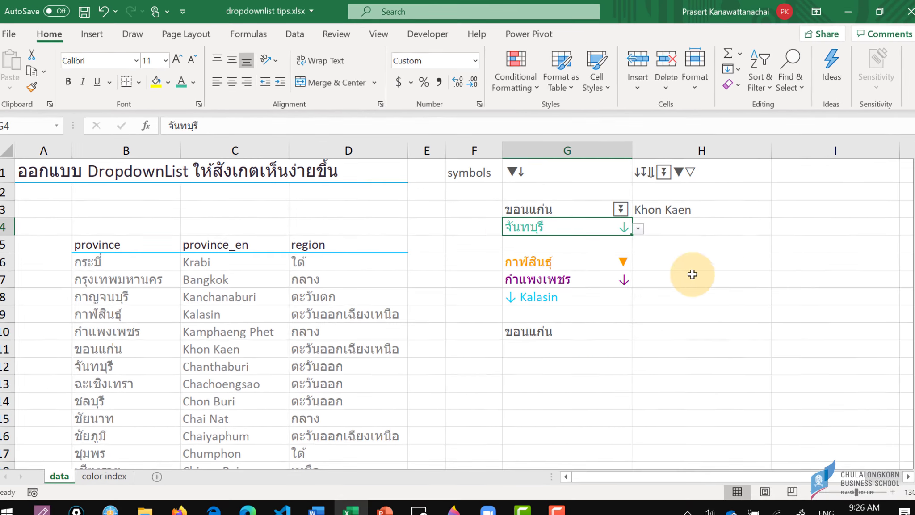
pyautogui.click(723, 271)
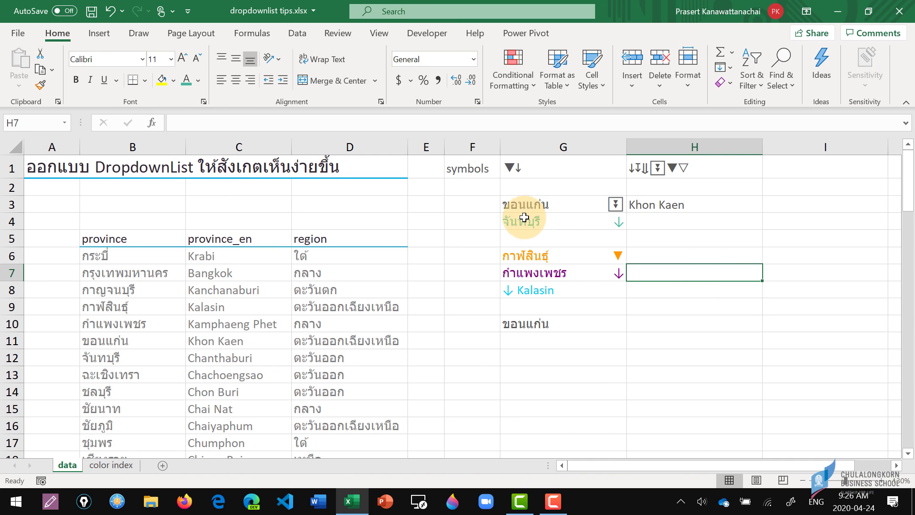
# Apply the my dropdownlist 1 style to cell G3 and check the result
pyautogui.click(558, 205)
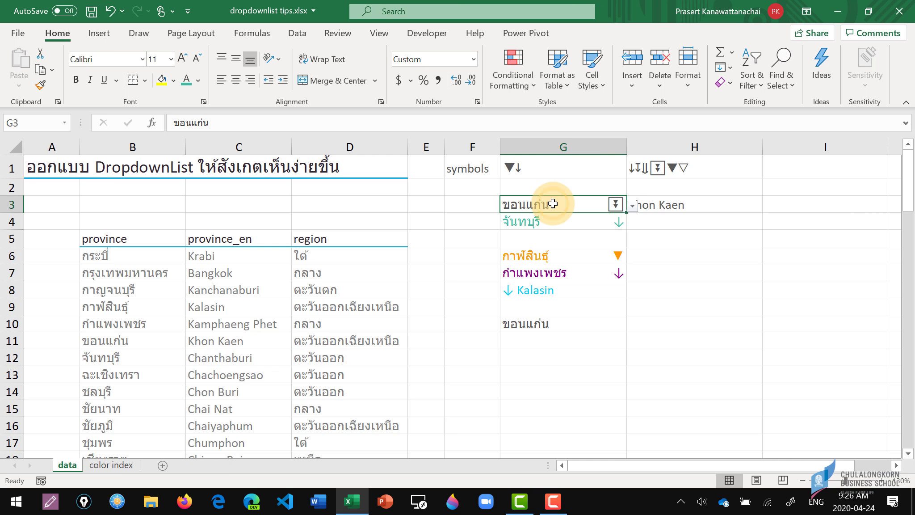
pyautogui.click(603, 85)
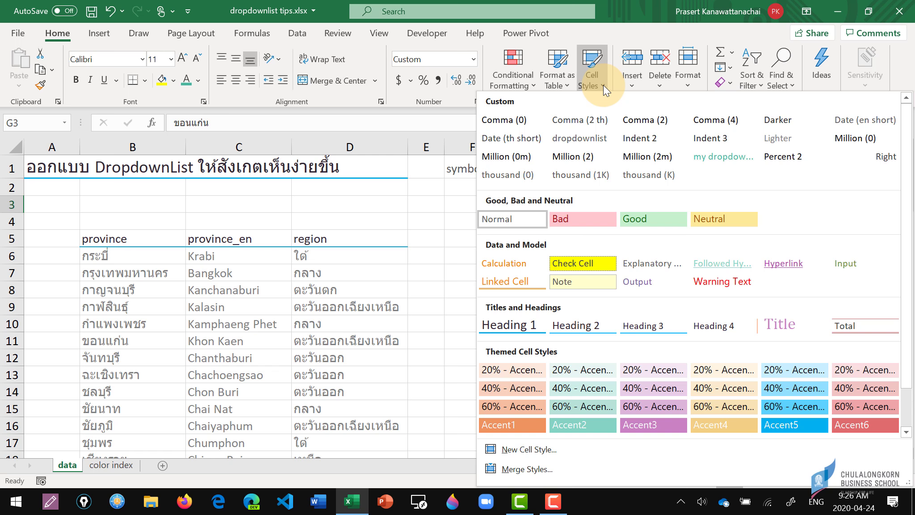
pyautogui.click(706, 156)
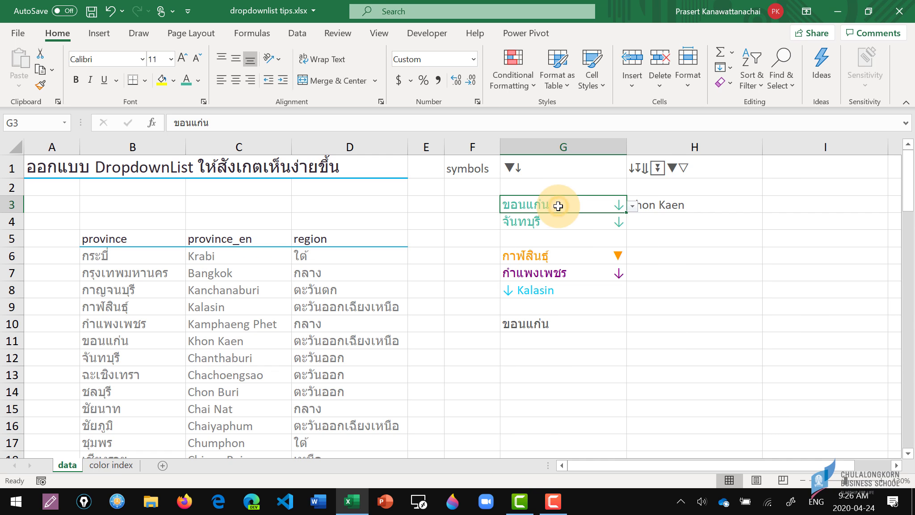
pyautogui.click(583, 222)
pyautogui.click(584, 207)
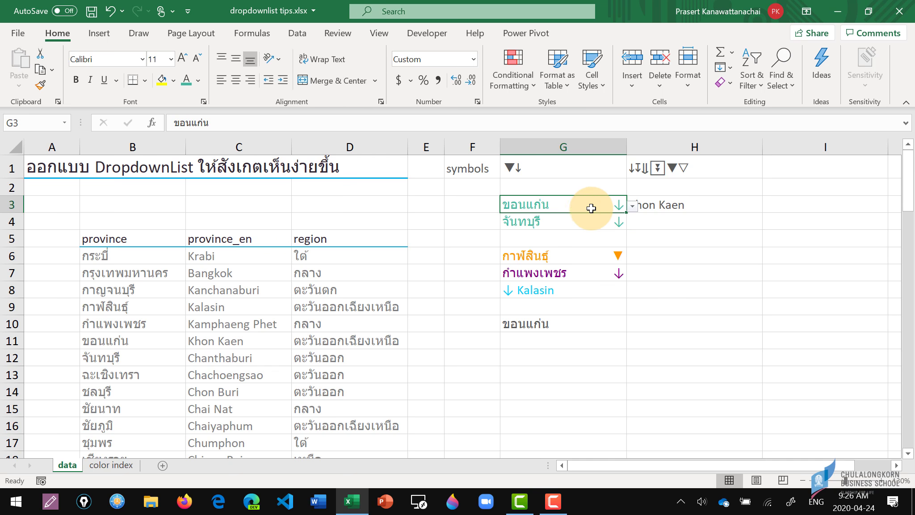
# Apply the my dropdownlist 1 style to the whole range G3:G8
pyautogui.moveTo(565, 203); pyautogui.dragTo(562, 286)
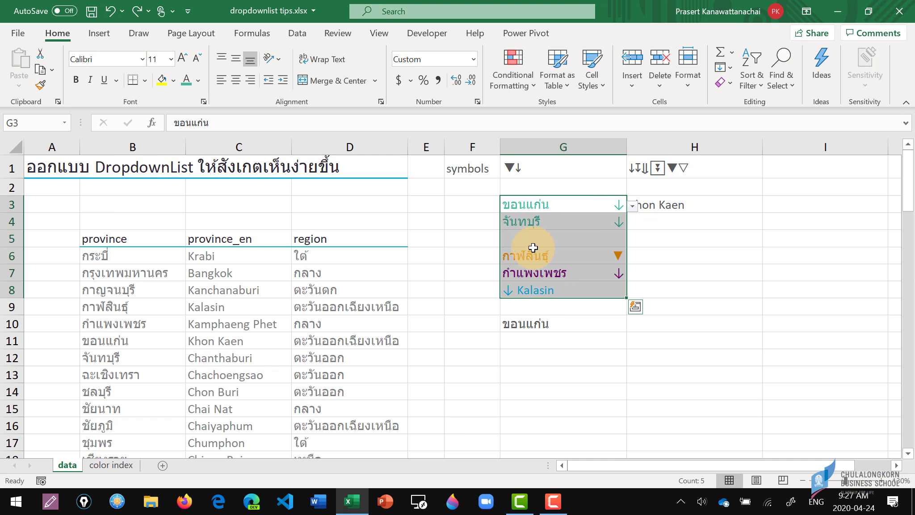
pyautogui.click(599, 85)
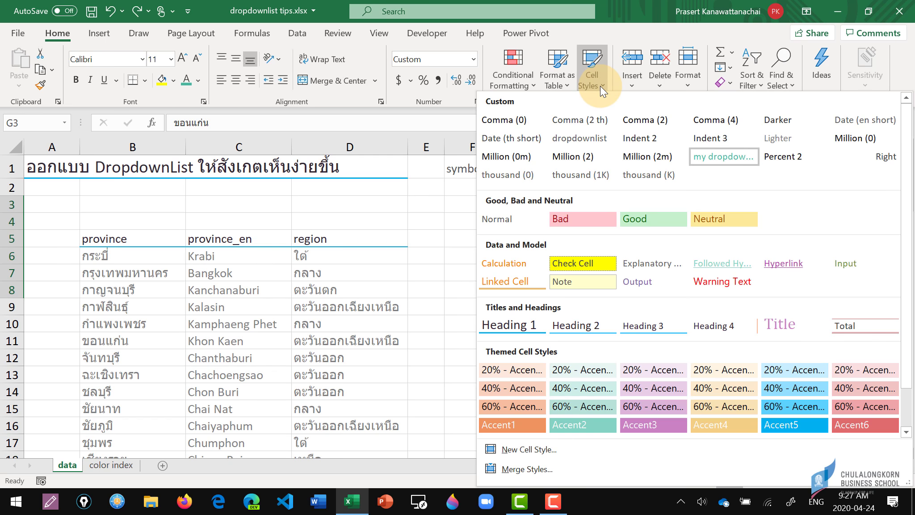
pyautogui.click(719, 154)
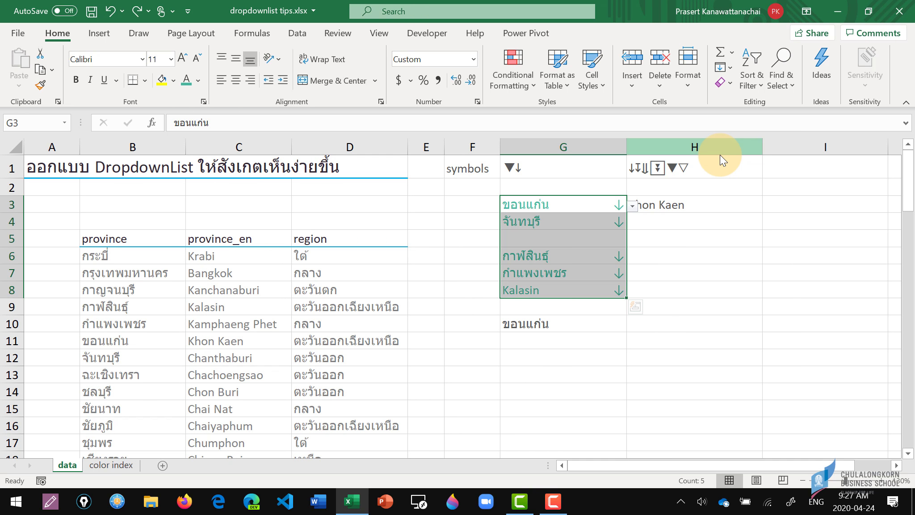
pyautogui.click(665, 255)
pyautogui.click(551, 255)
# Inspect the arrow symbol list in H1 without changing it
pyautogui.click(541, 204)
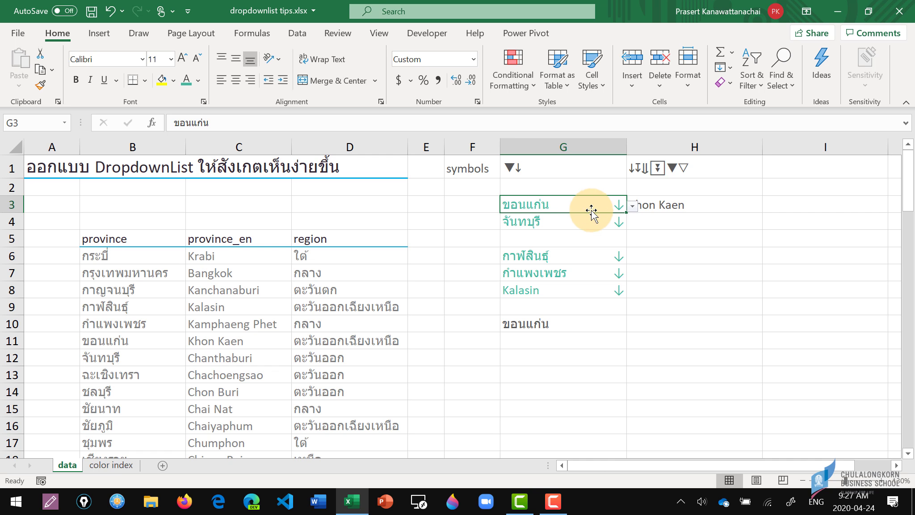
pyautogui.doubleClick(679, 170)
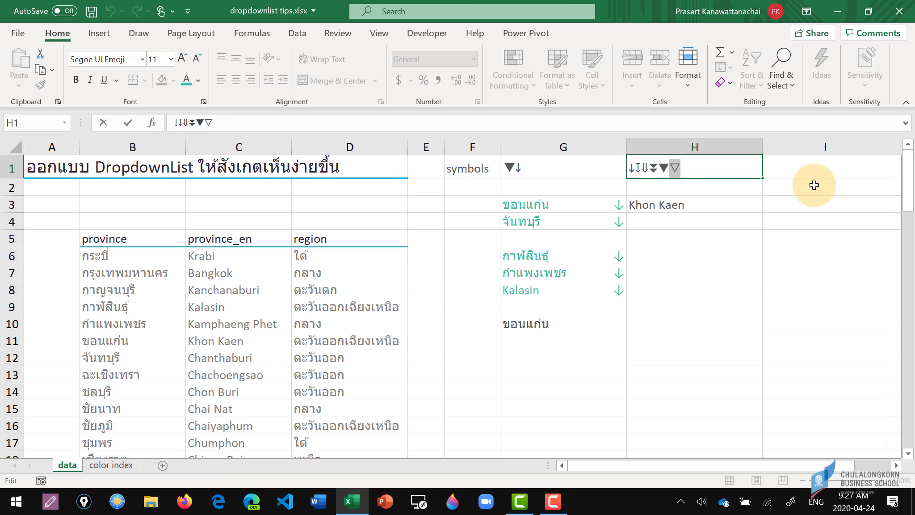
pyautogui.hotkey('ctrl', 'Return')
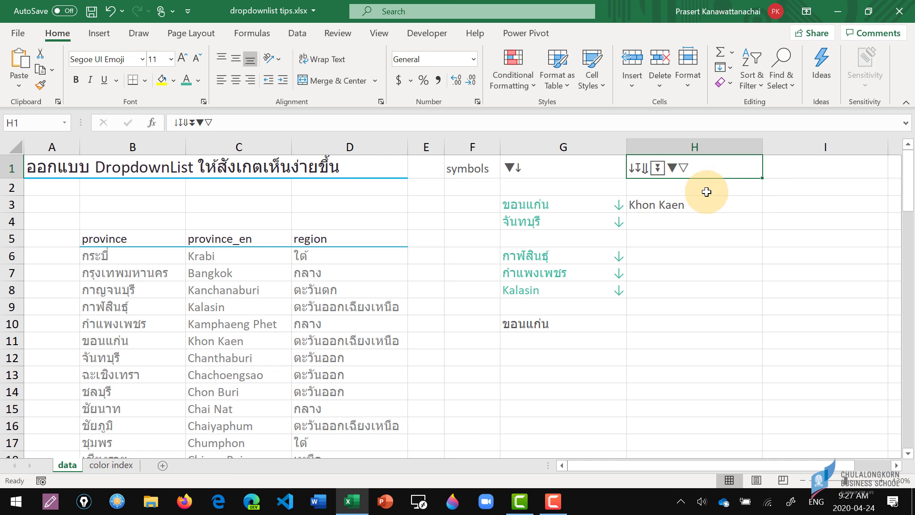
# Change the my dropdownlist 1 style's number format from @* ↓ to @* ▽
pyautogui.click(597, 206)
pyautogui.click(604, 88)
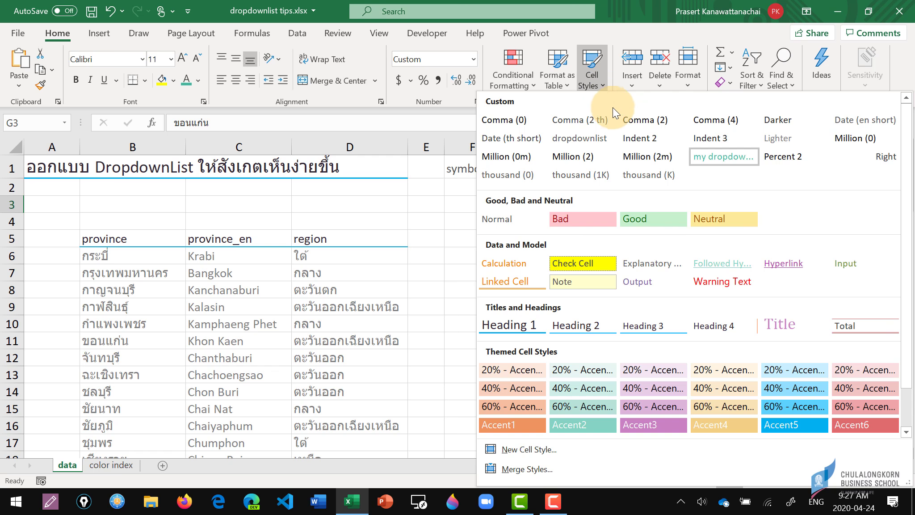
pyautogui.rightClick(723, 156)
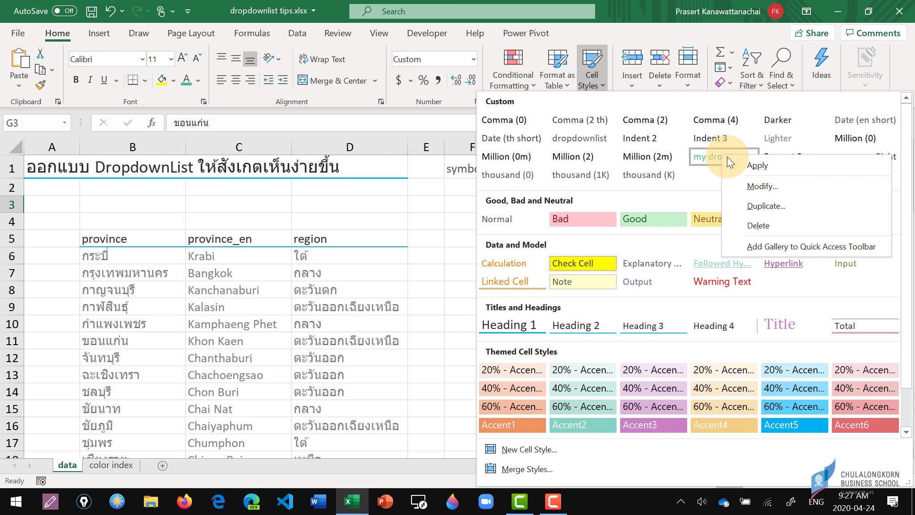
pyautogui.click(753, 187)
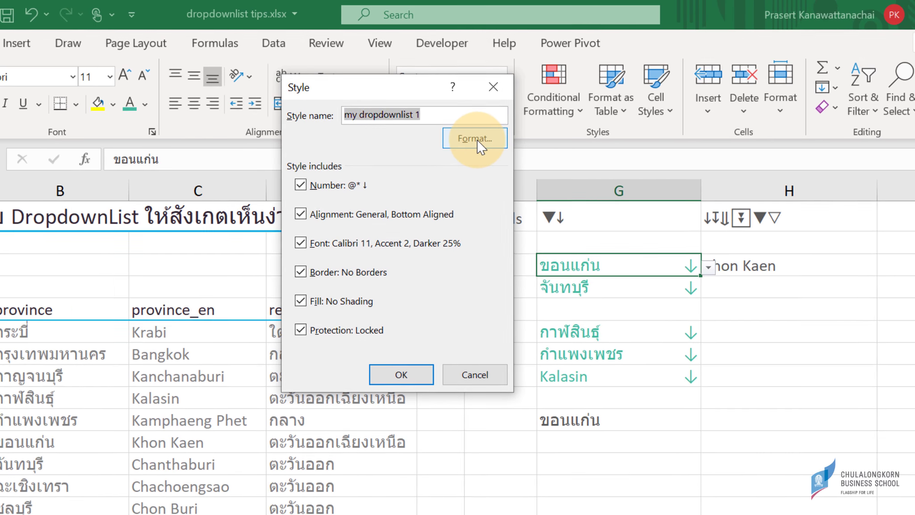
pyautogui.click(454, 109)
pyautogui.click(477, 139)
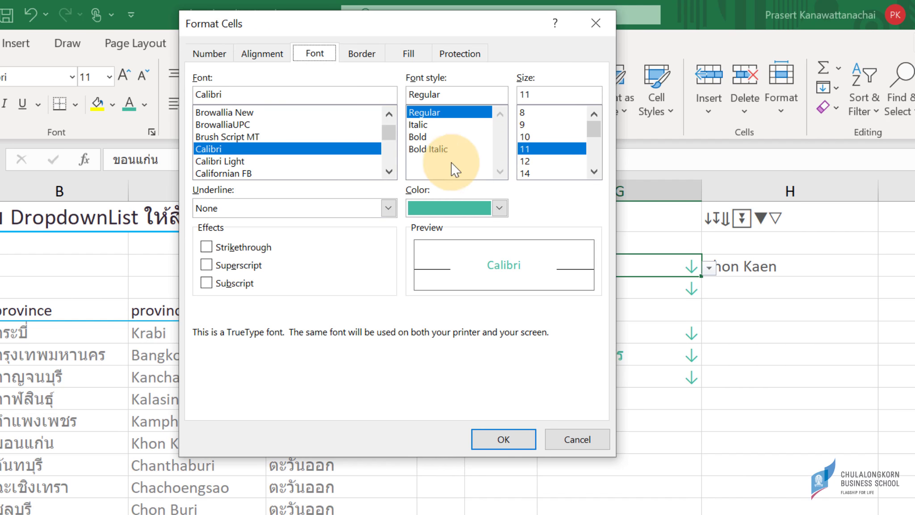
pyautogui.click(216, 56)
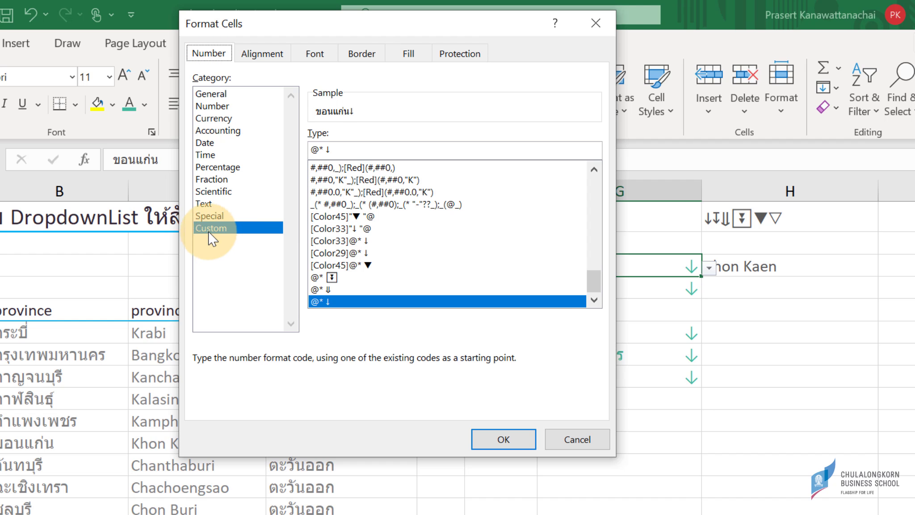
pyautogui.click(332, 150)
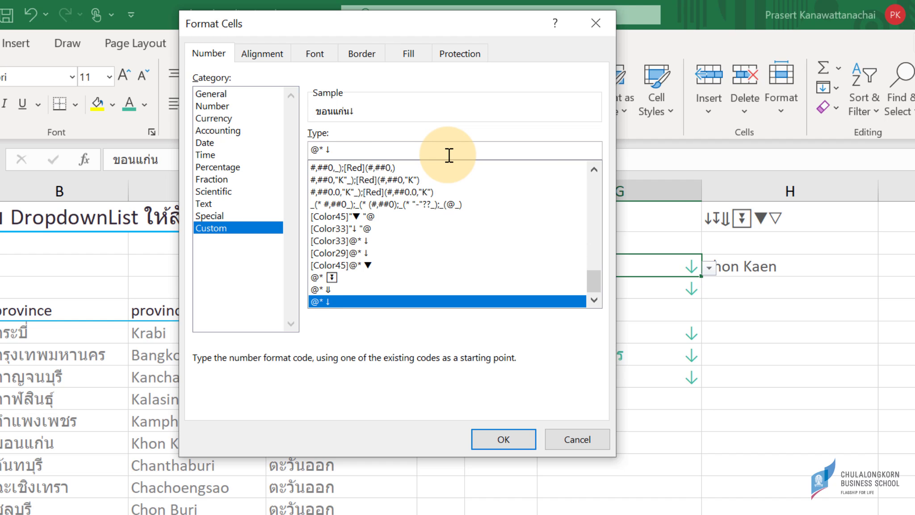
pyautogui.press('BackSpace')
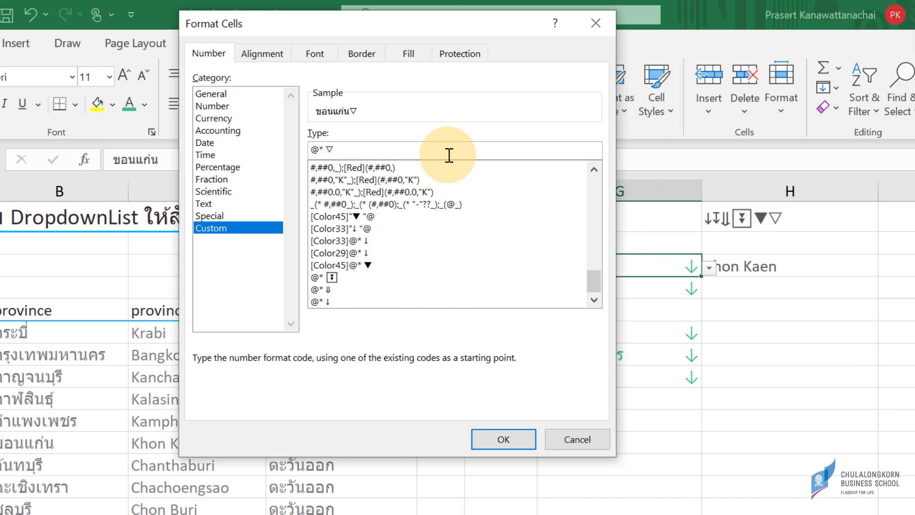
pyautogui.click(499, 438)
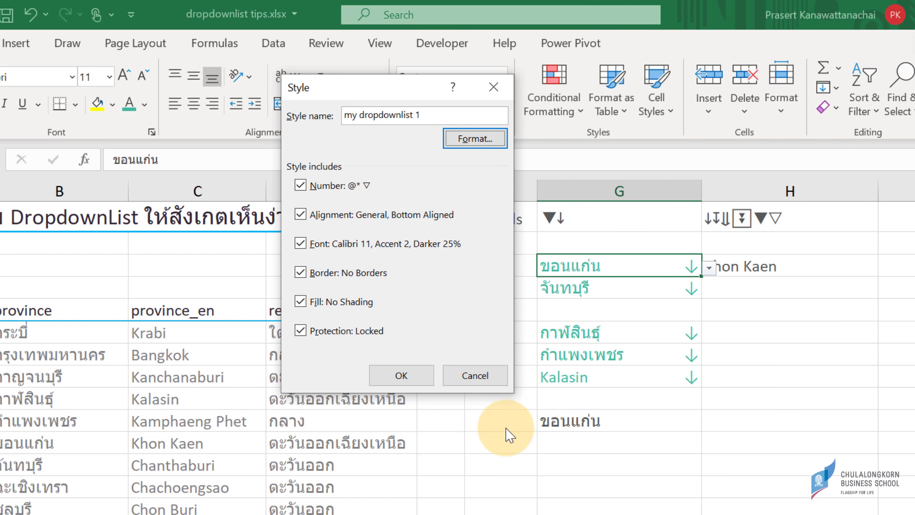
pyautogui.click(401, 376)
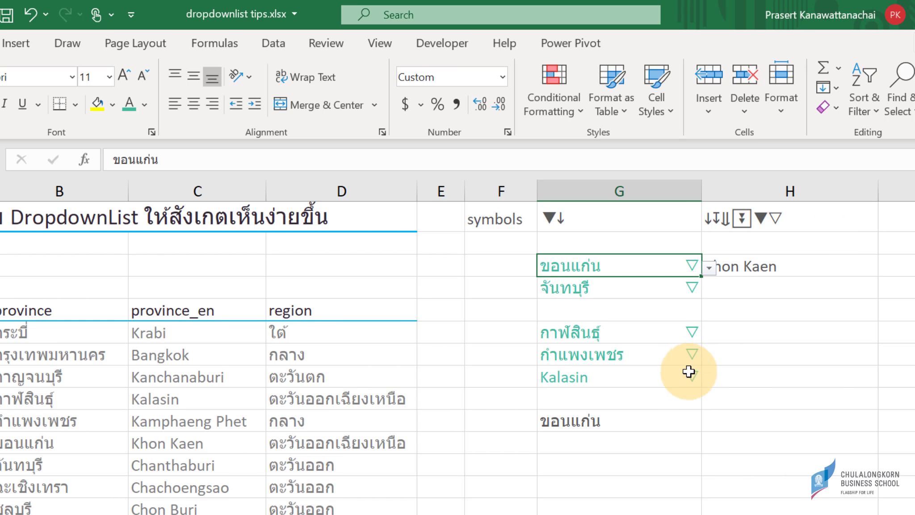
# Pick กำแพงเพชร from G4's province dropdown in place of จันทบุรี
pyautogui.click(697, 288)
pyautogui.click(709, 289)
pyautogui.click(603, 369)
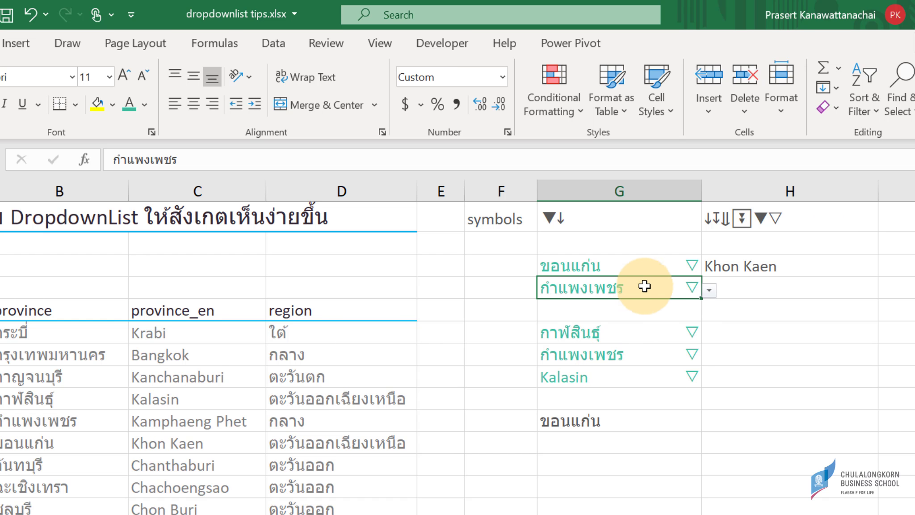
pyautogui.click(621, 265)
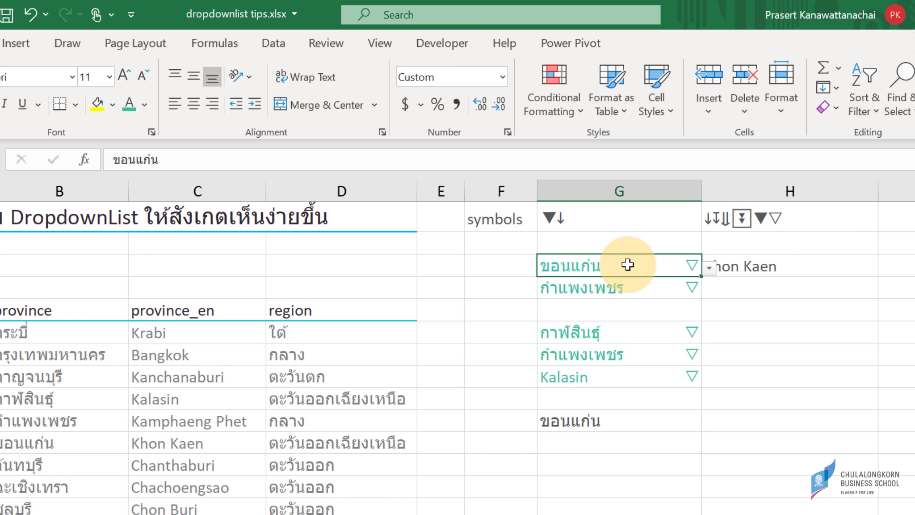
pyautogui.click(669, 117)
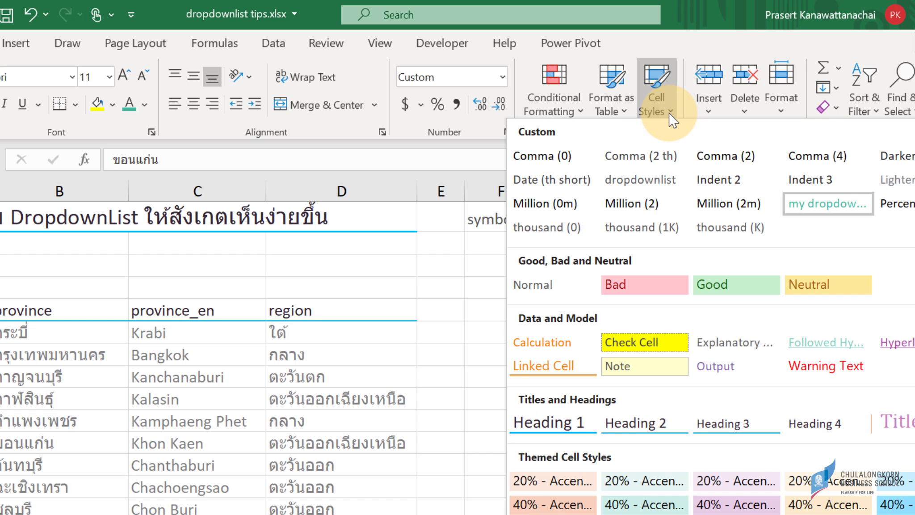
# Change the my dropdownlist 1 style's font colour to orange
pyautogui.rightClick(809, 207)
pyautogui.click(845, 237)
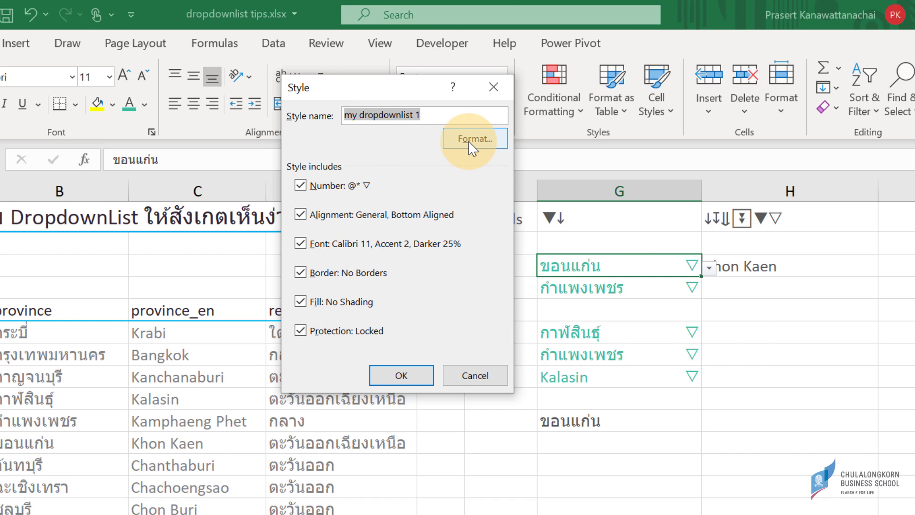
pyautogui.click(468, 141)
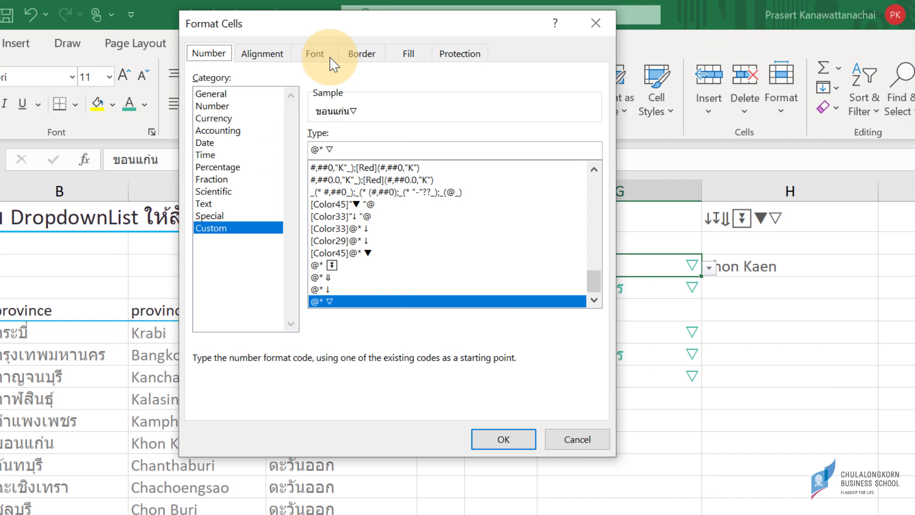
pyautogui.click(320, 53)
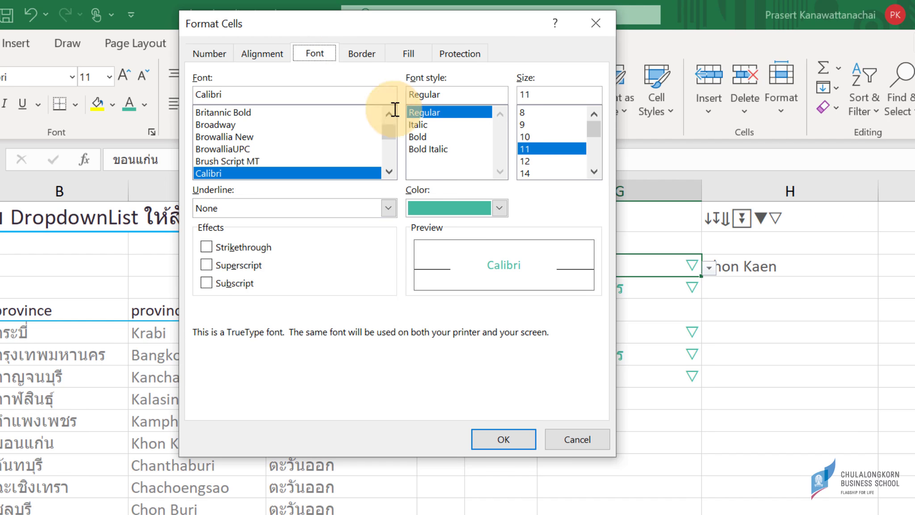
pyautogui.click(496, 208)
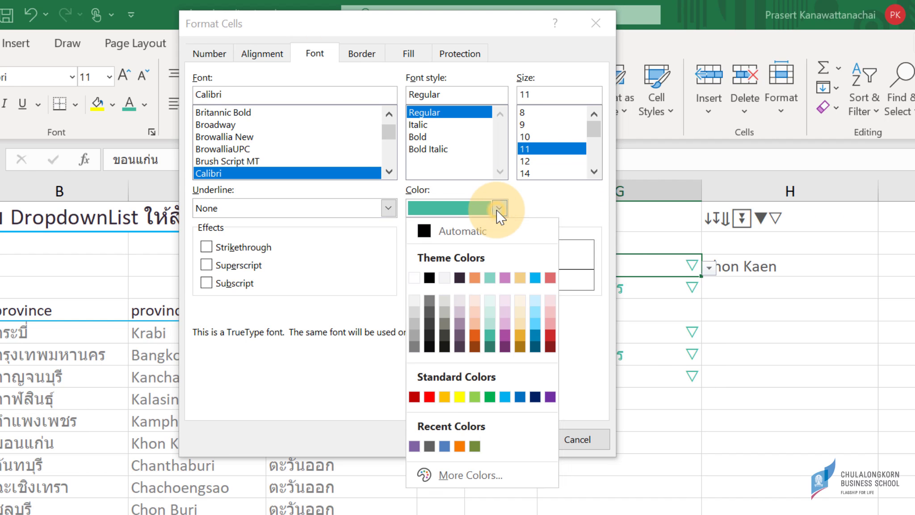
pyautogui.click(474, 278)
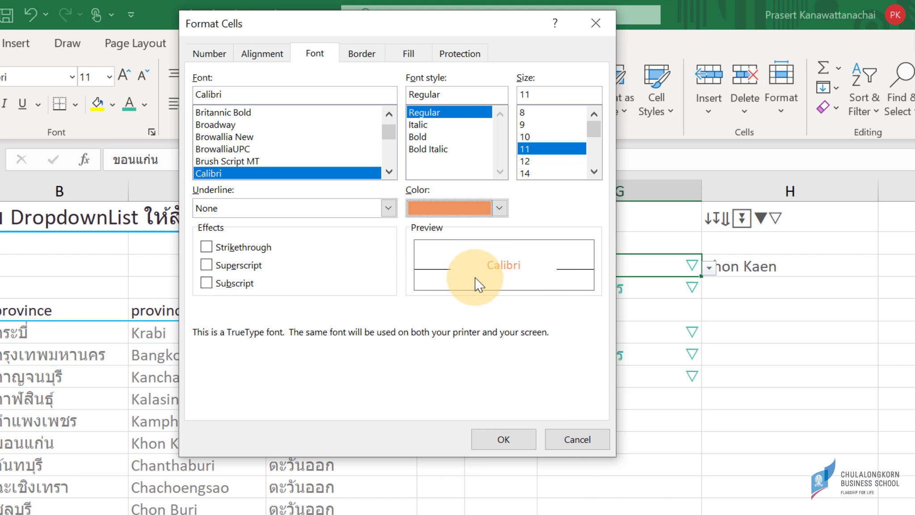
pyautogui.click(512, 439)
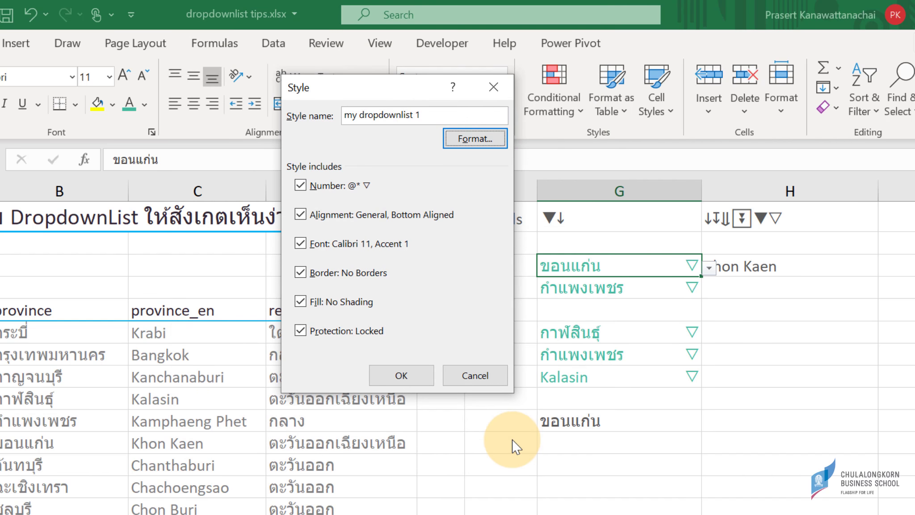
pyautogui.click(390, 371)
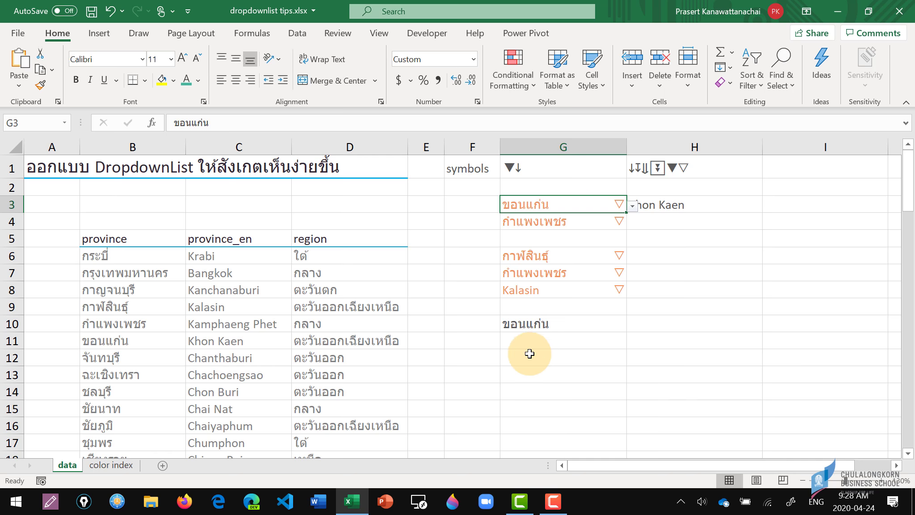
pyautogui.click(552, 357)
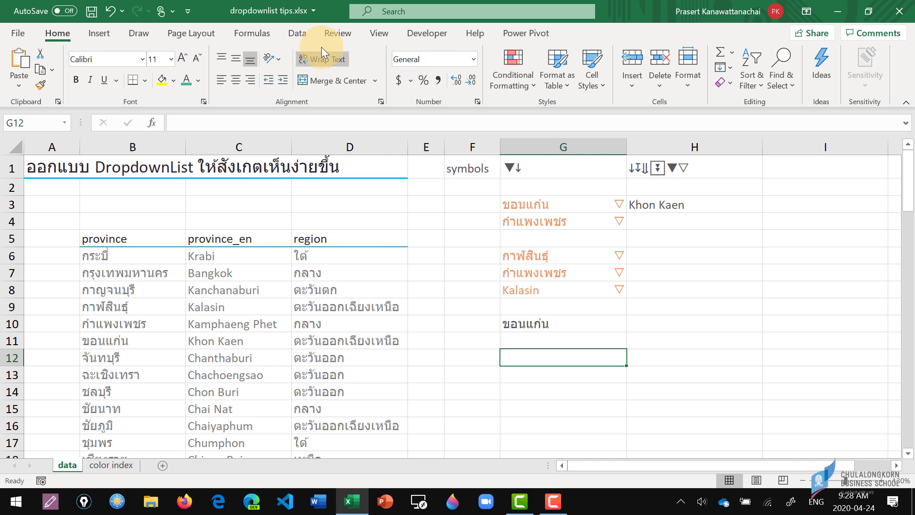
# Give G12 List data validation with source =$C$6:$C$82
pyautogui.click(297, 34)
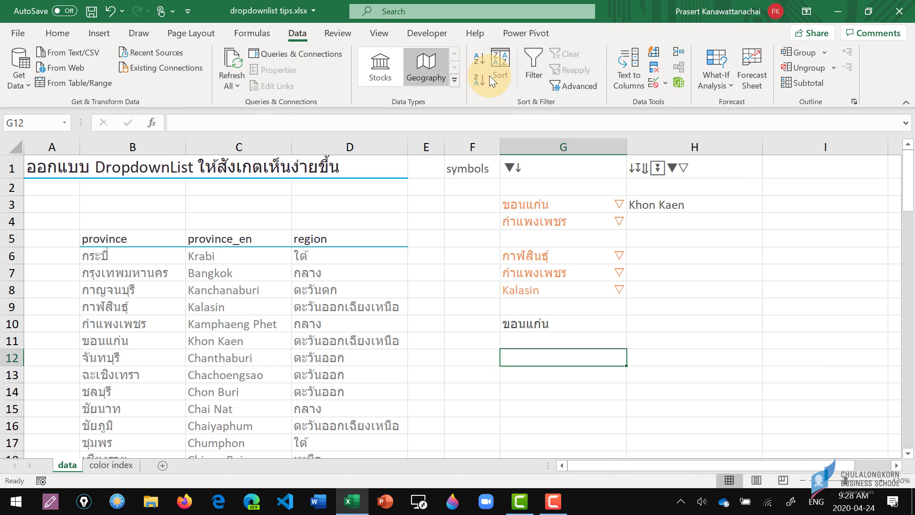
pyautogui.click(664, 85)
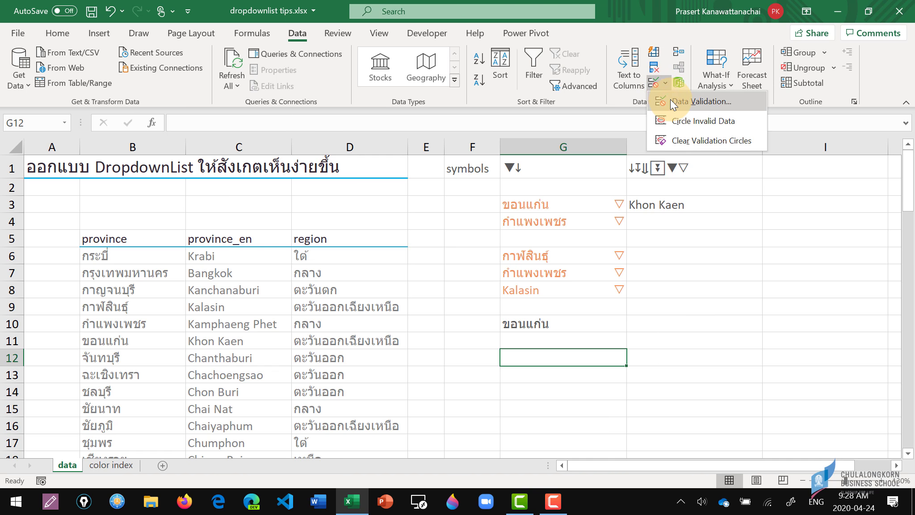
pyautogui.click(670, 100)
pyautogui.click(310, 147)
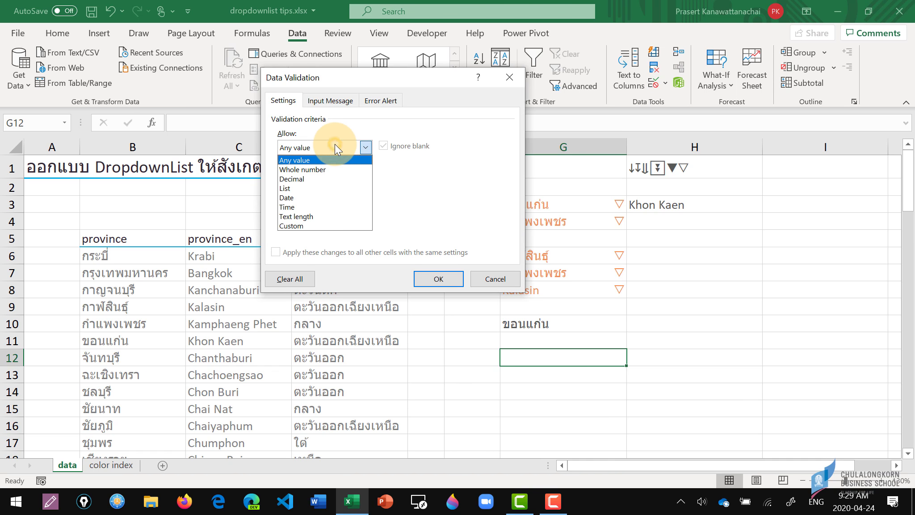
pyautogui.click(299, 187)
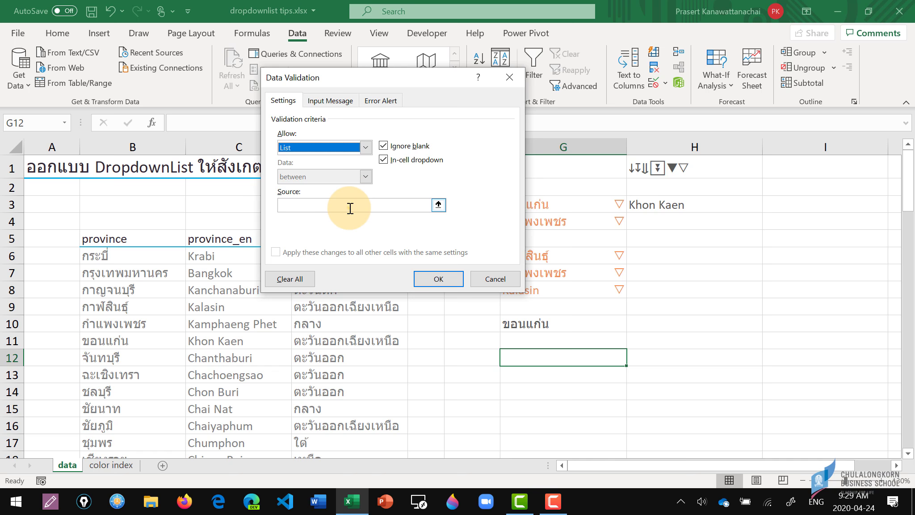
pyautogui.click(343, 205)
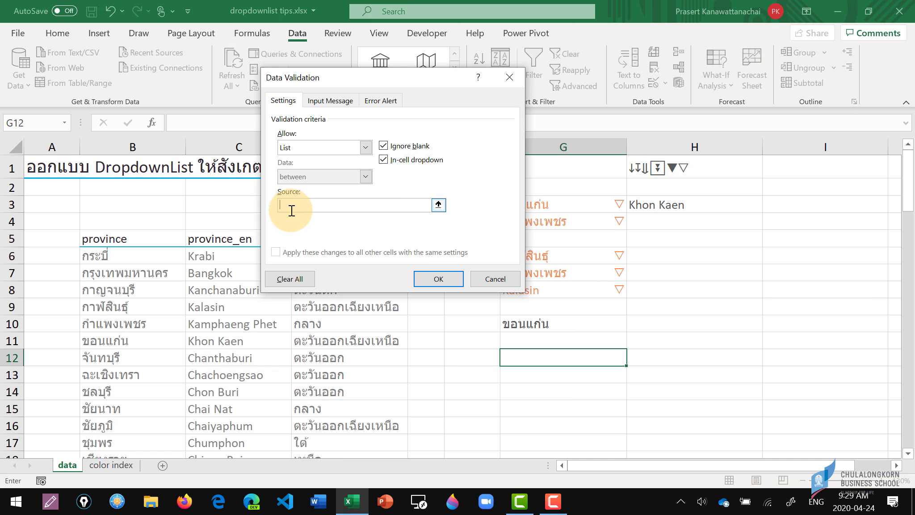
pyautogui.click(226, 256)
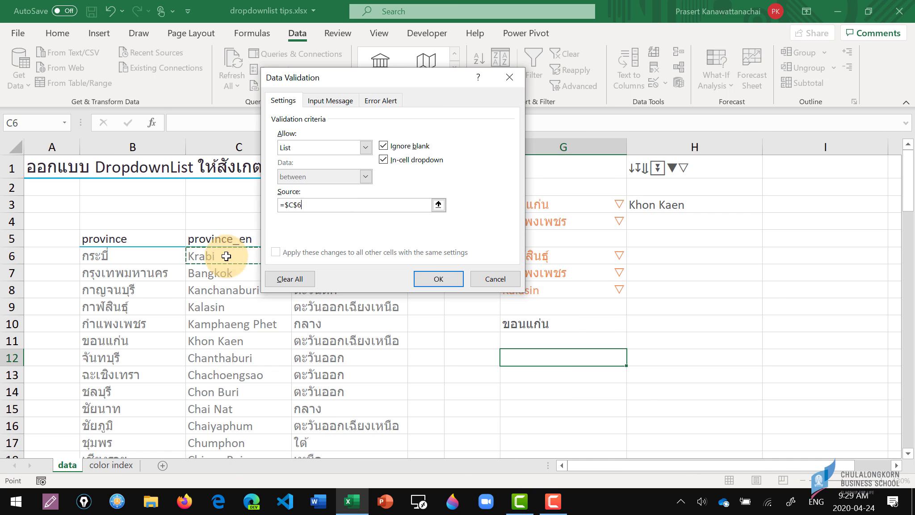
pyautogui.hotkey('ctrl', 'shift', 'Down')
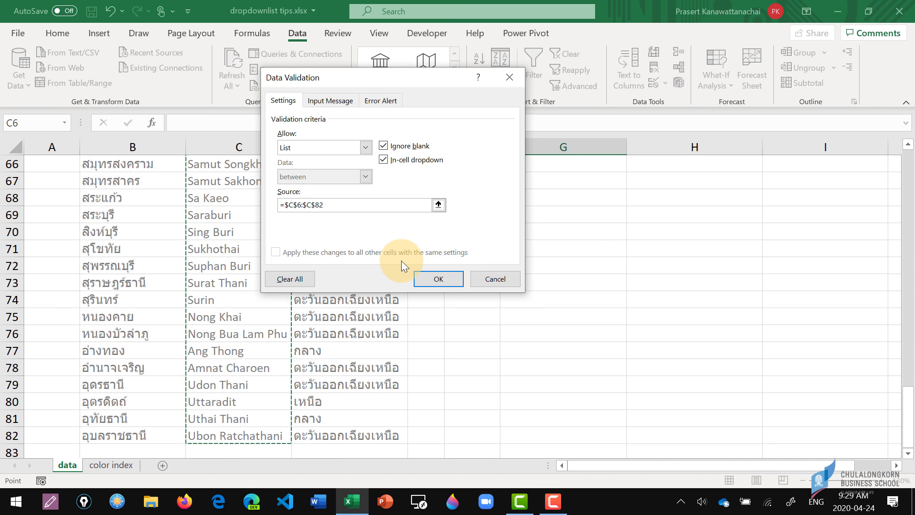
pyautogui.click(438, 279)
# Choose Kalasin from G12's new province dropdown
pyautogui.scroll(14, 545, 250)
pyautogui.scroll(8, 545, 268)
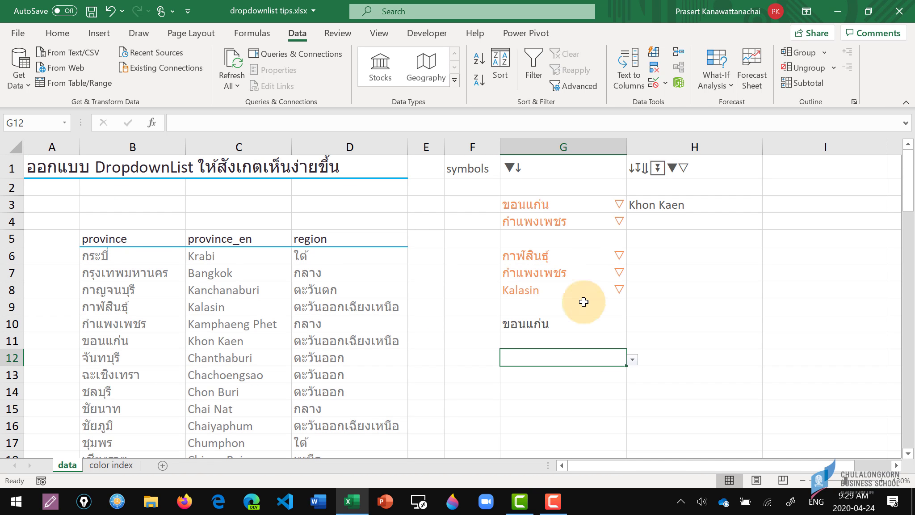
pyautogui.click(632, 360)
pyautogui.click(535, 407)
pyautogui.click(670, 355)
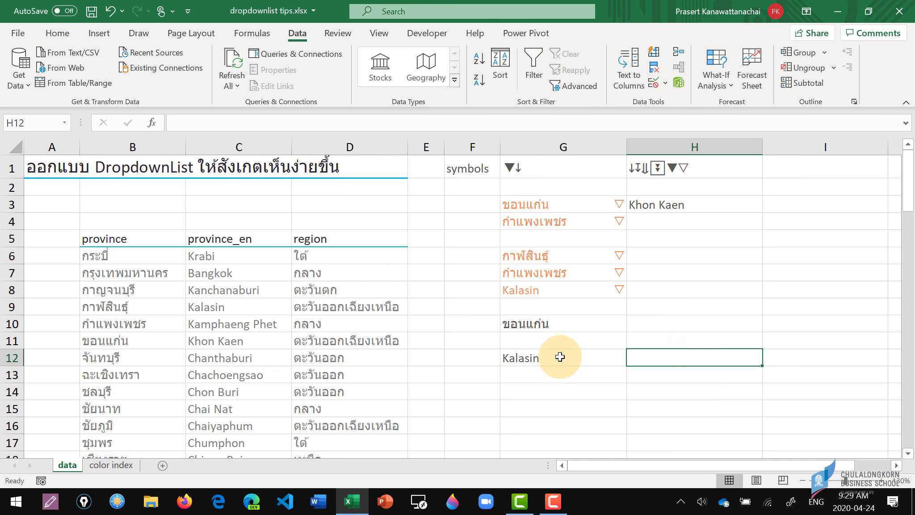
pyautogui.click(572, 359)
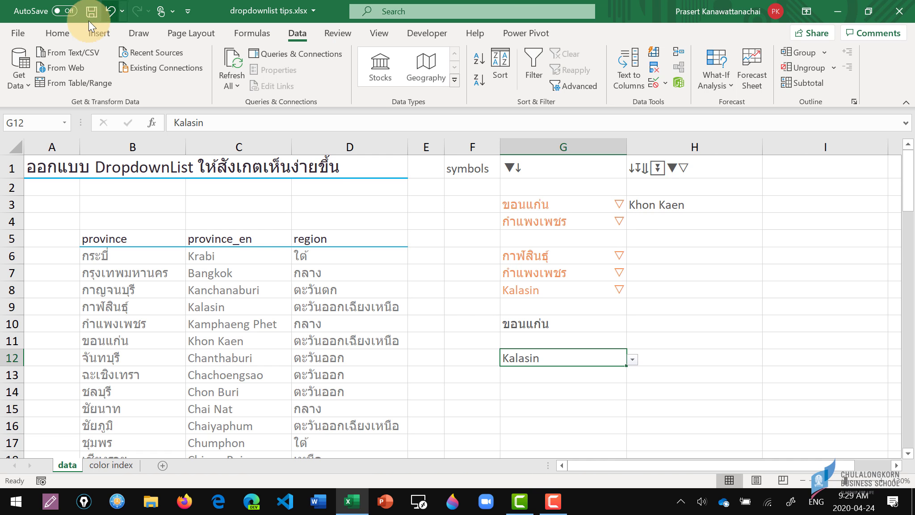
# Apply the my dropdownlist 1 style to G12 so Kalasin shows orange with ▽, like G10
pyautogui.click(63, 34)
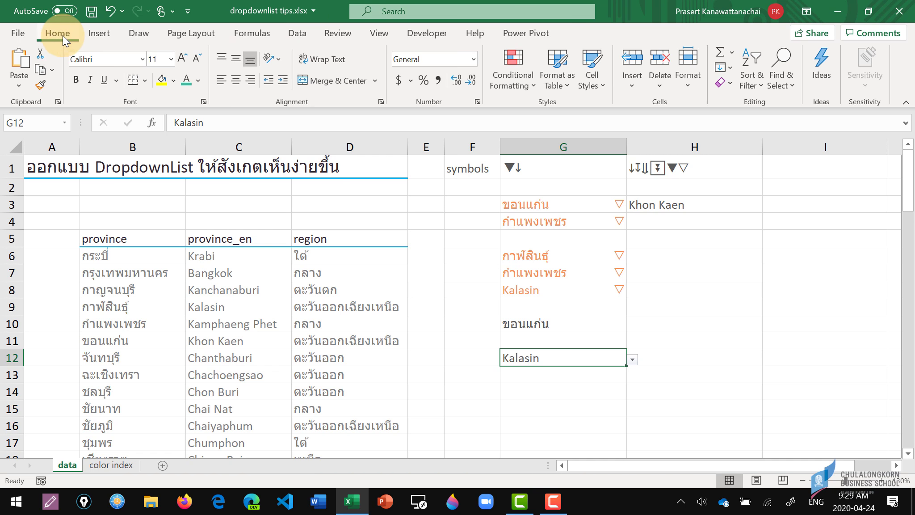
pyautogui.click(592, 82)
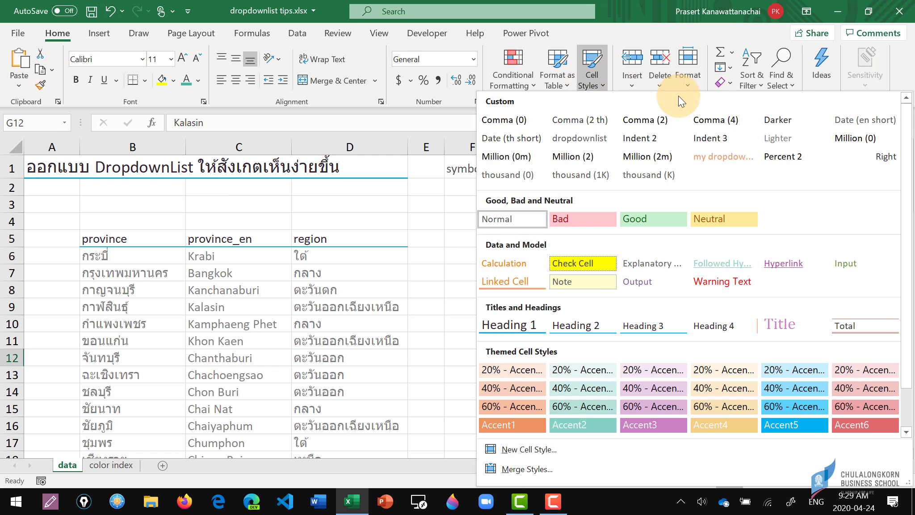
pyautogui.click(716, 156)
pyautogui.click(698, 342)
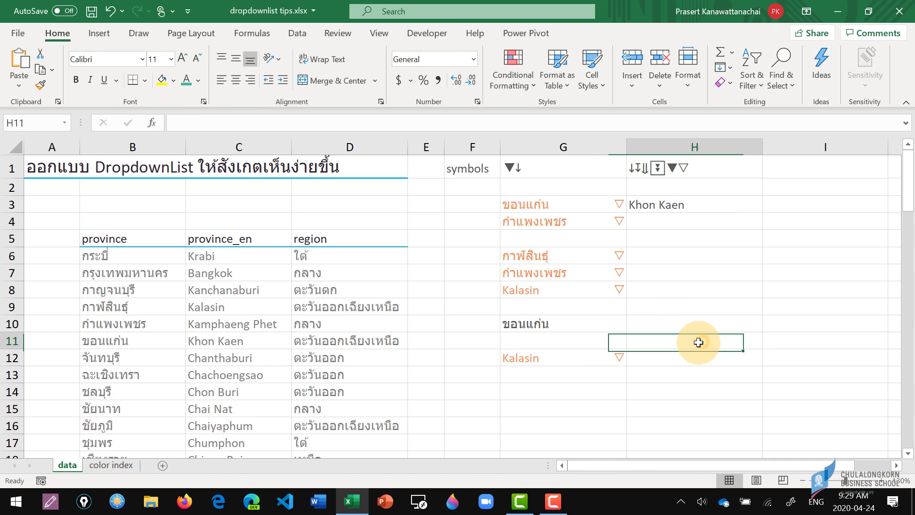
pyautogui.click(590, 357)
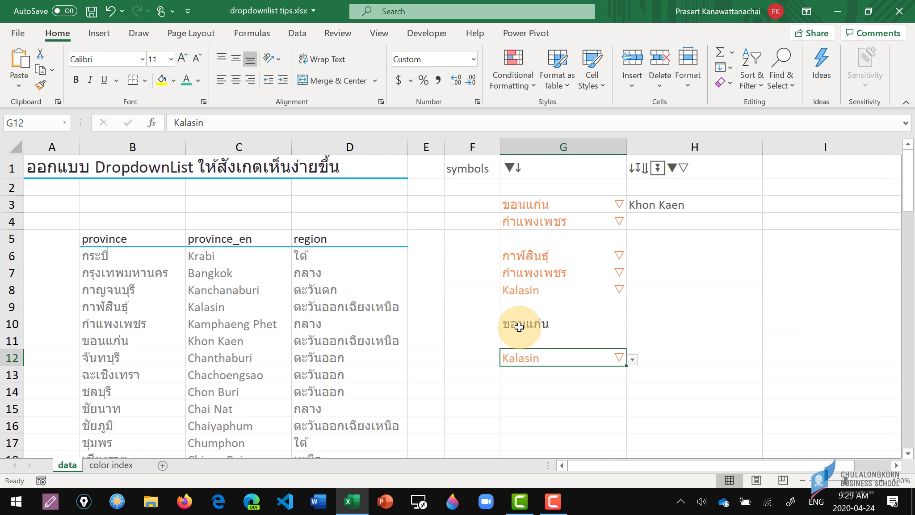
pyautogui.click(559, 323)
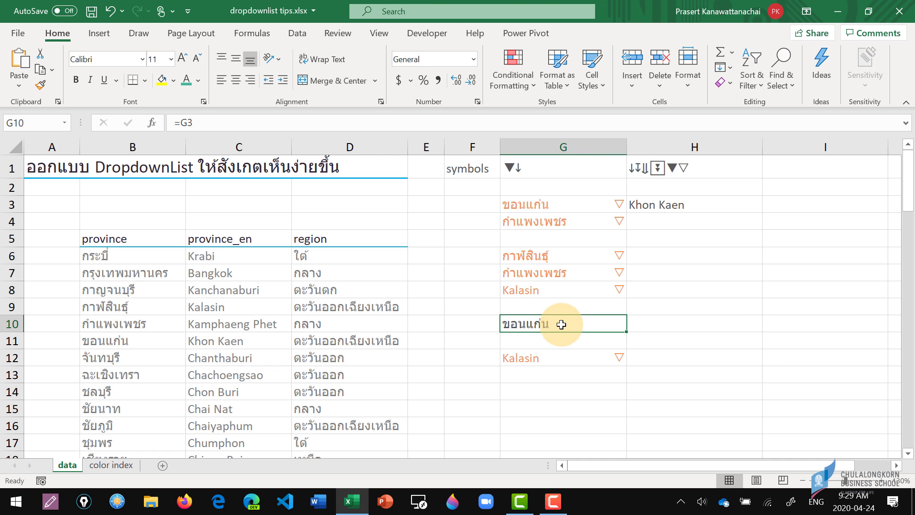
pyautogui.click(560, 357)
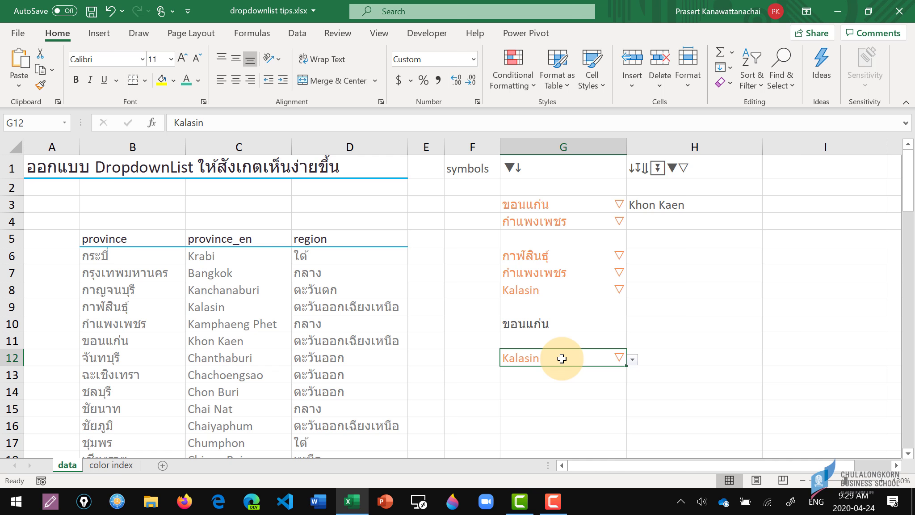
# Edit G12's custom number format to ▽ @ so the arrow precedes Kalasin
pyautogui.rightClick(561, 358)
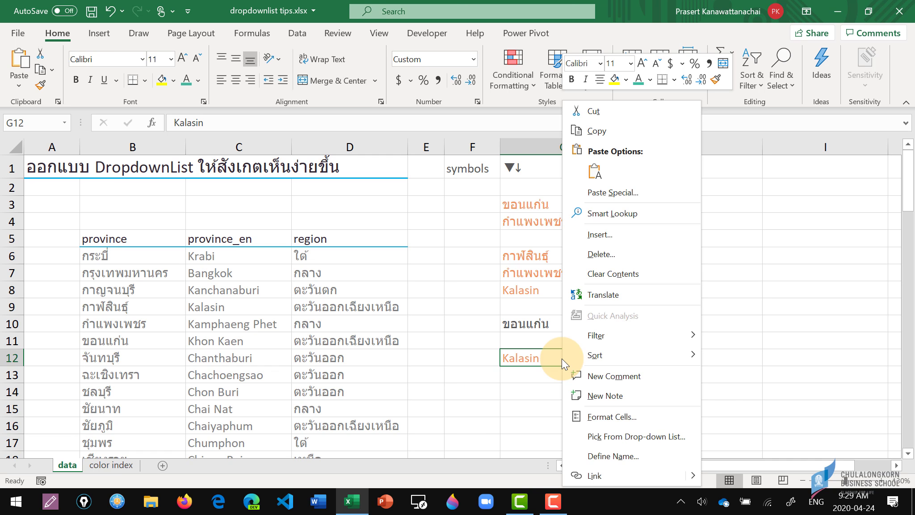
pyautogui.click(632, 414)
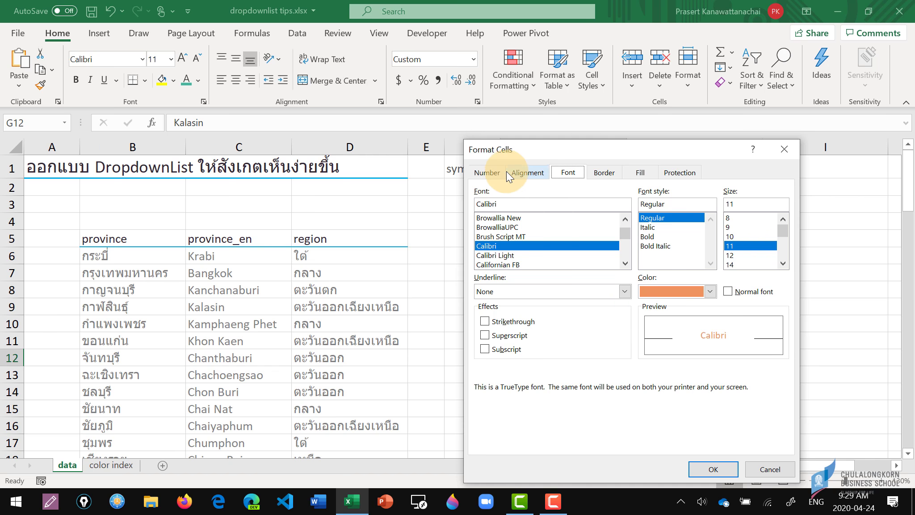
pyautogui.click(487, 172)
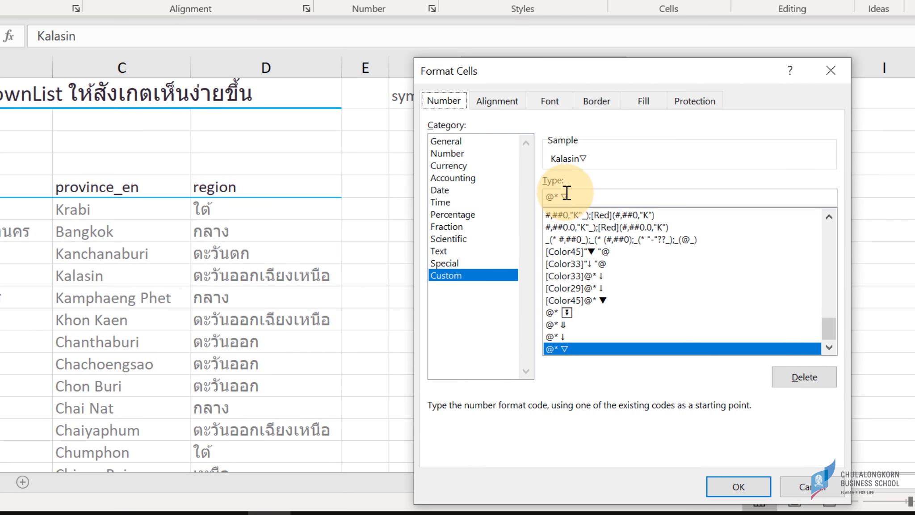
pyautogui.click(569, 198)
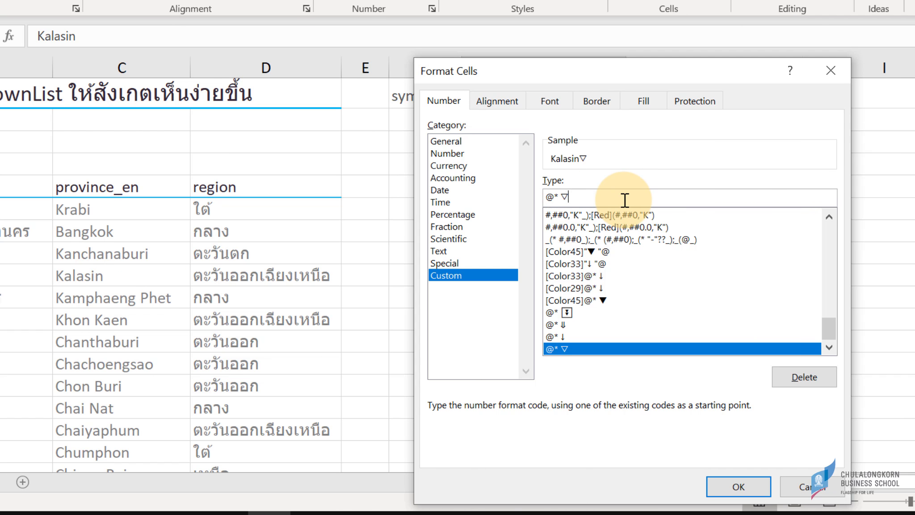
pyautogui.press('BackSpace')
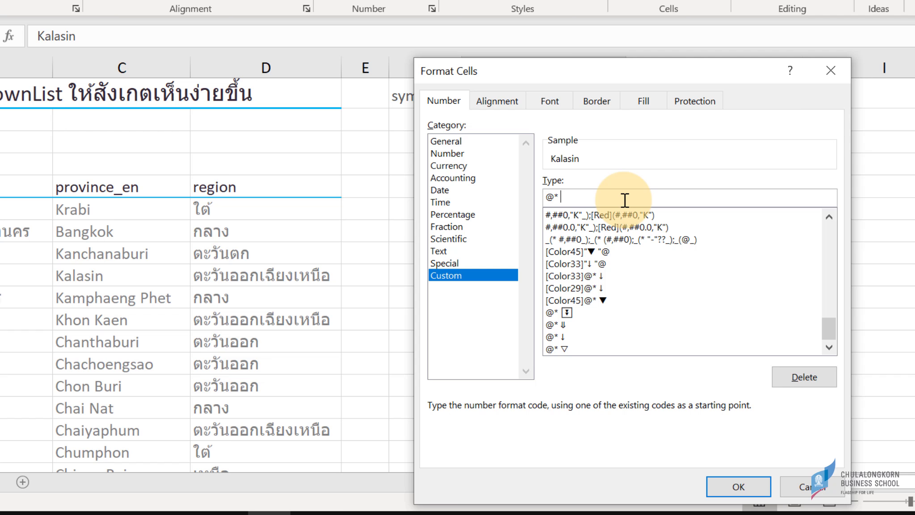
pyautogui.write('▽')
pyautogui.click(741, 485)
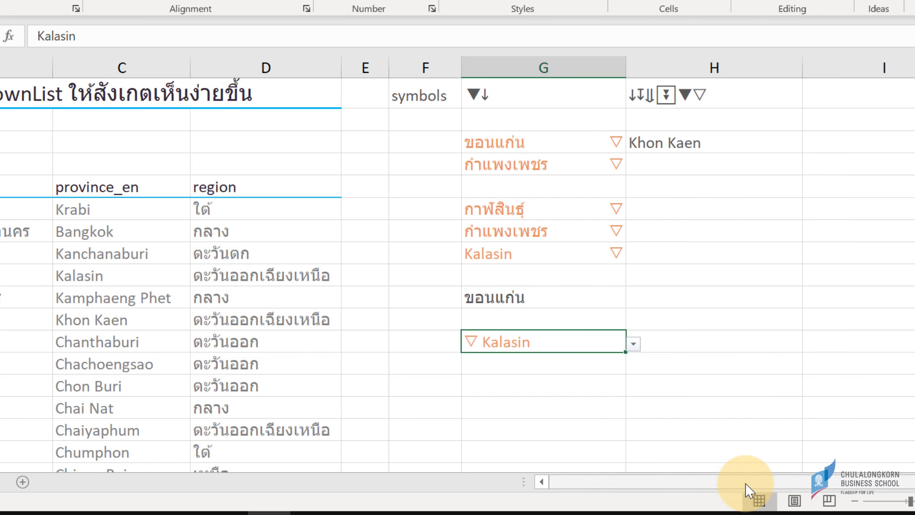
# Choose Kanchanaburi, then Kamphaeng Phet, from G12's province dropdown
pyautogui.click(633, 343)
pyautogui.click(523, 394)
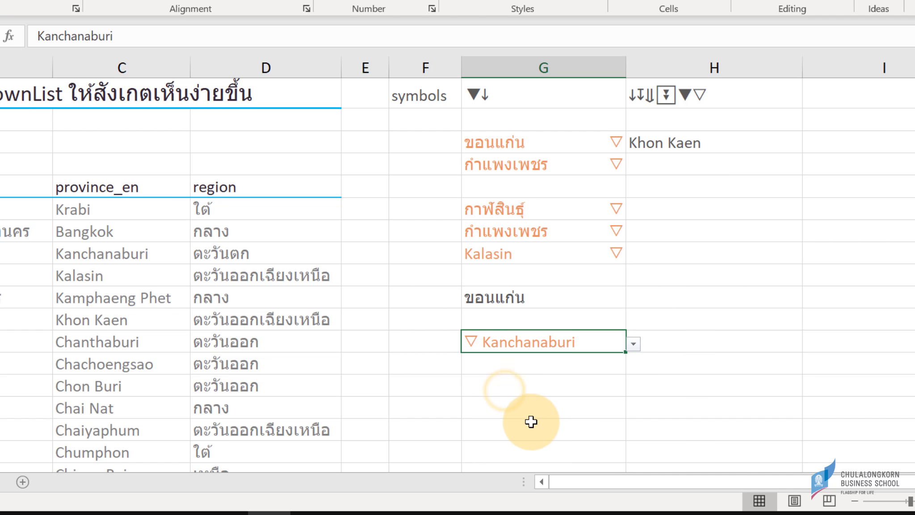
pyautogui.click(634, 345)
pyautogui.click(534, 429)
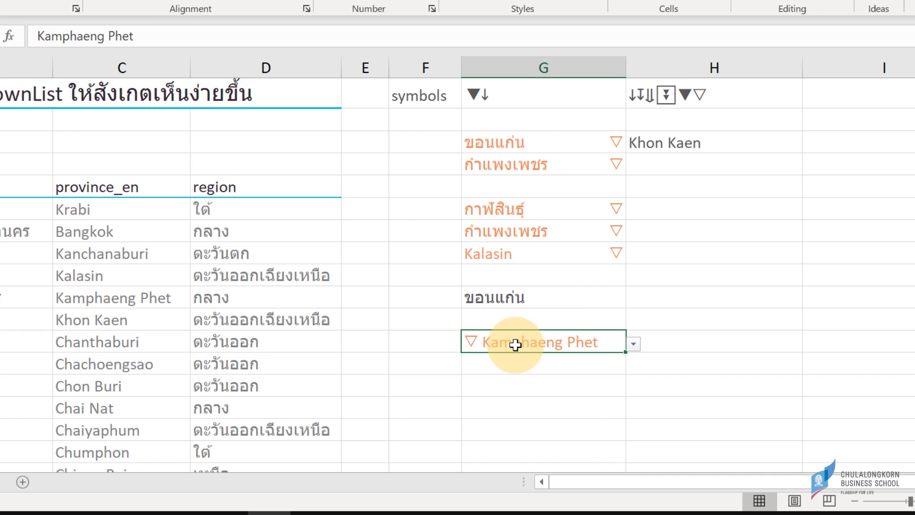
# Check the styled dropdowns in G4 and G7 without changing their values
pyautogui.click(539, 142)
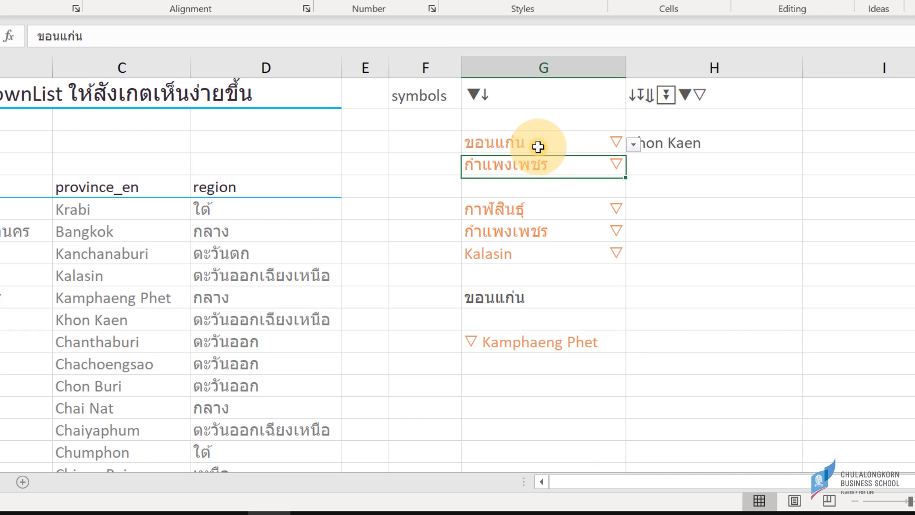
pyautogui.click(633, 144)
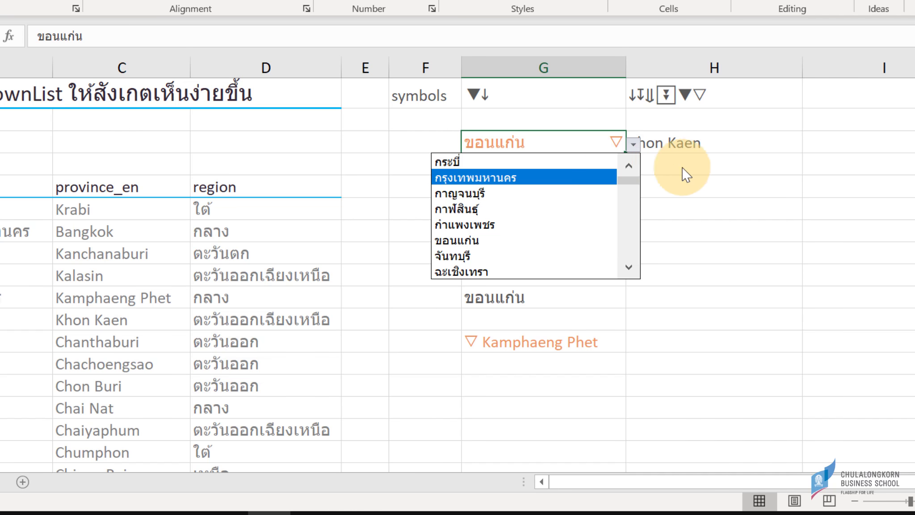
pyautogui.click(751, 183)
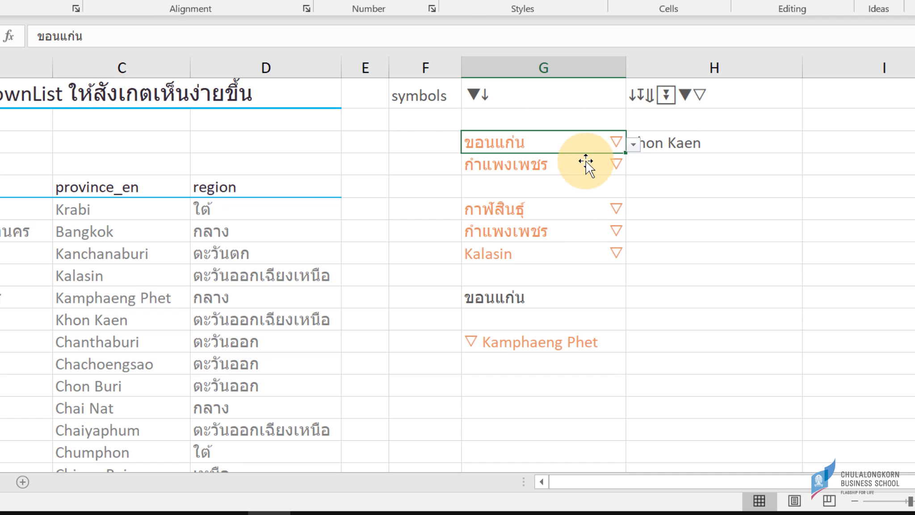
pyautogui.click(543, 207)
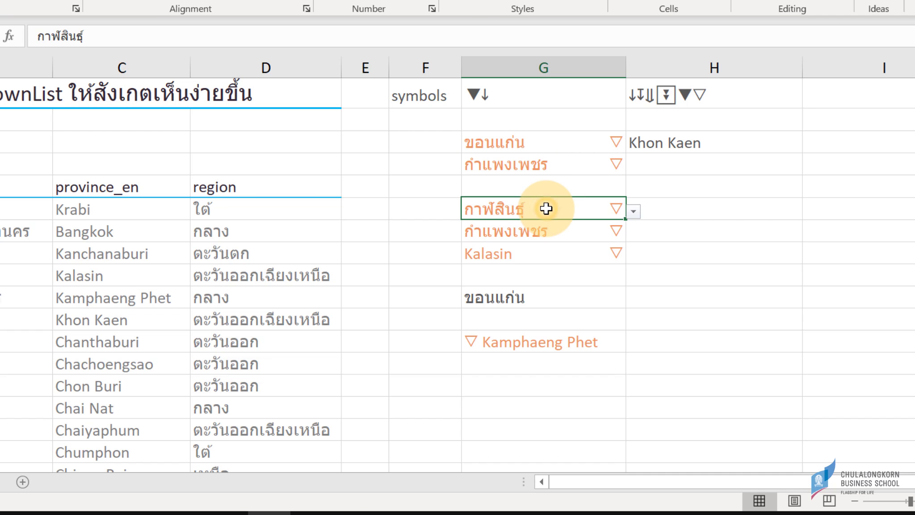